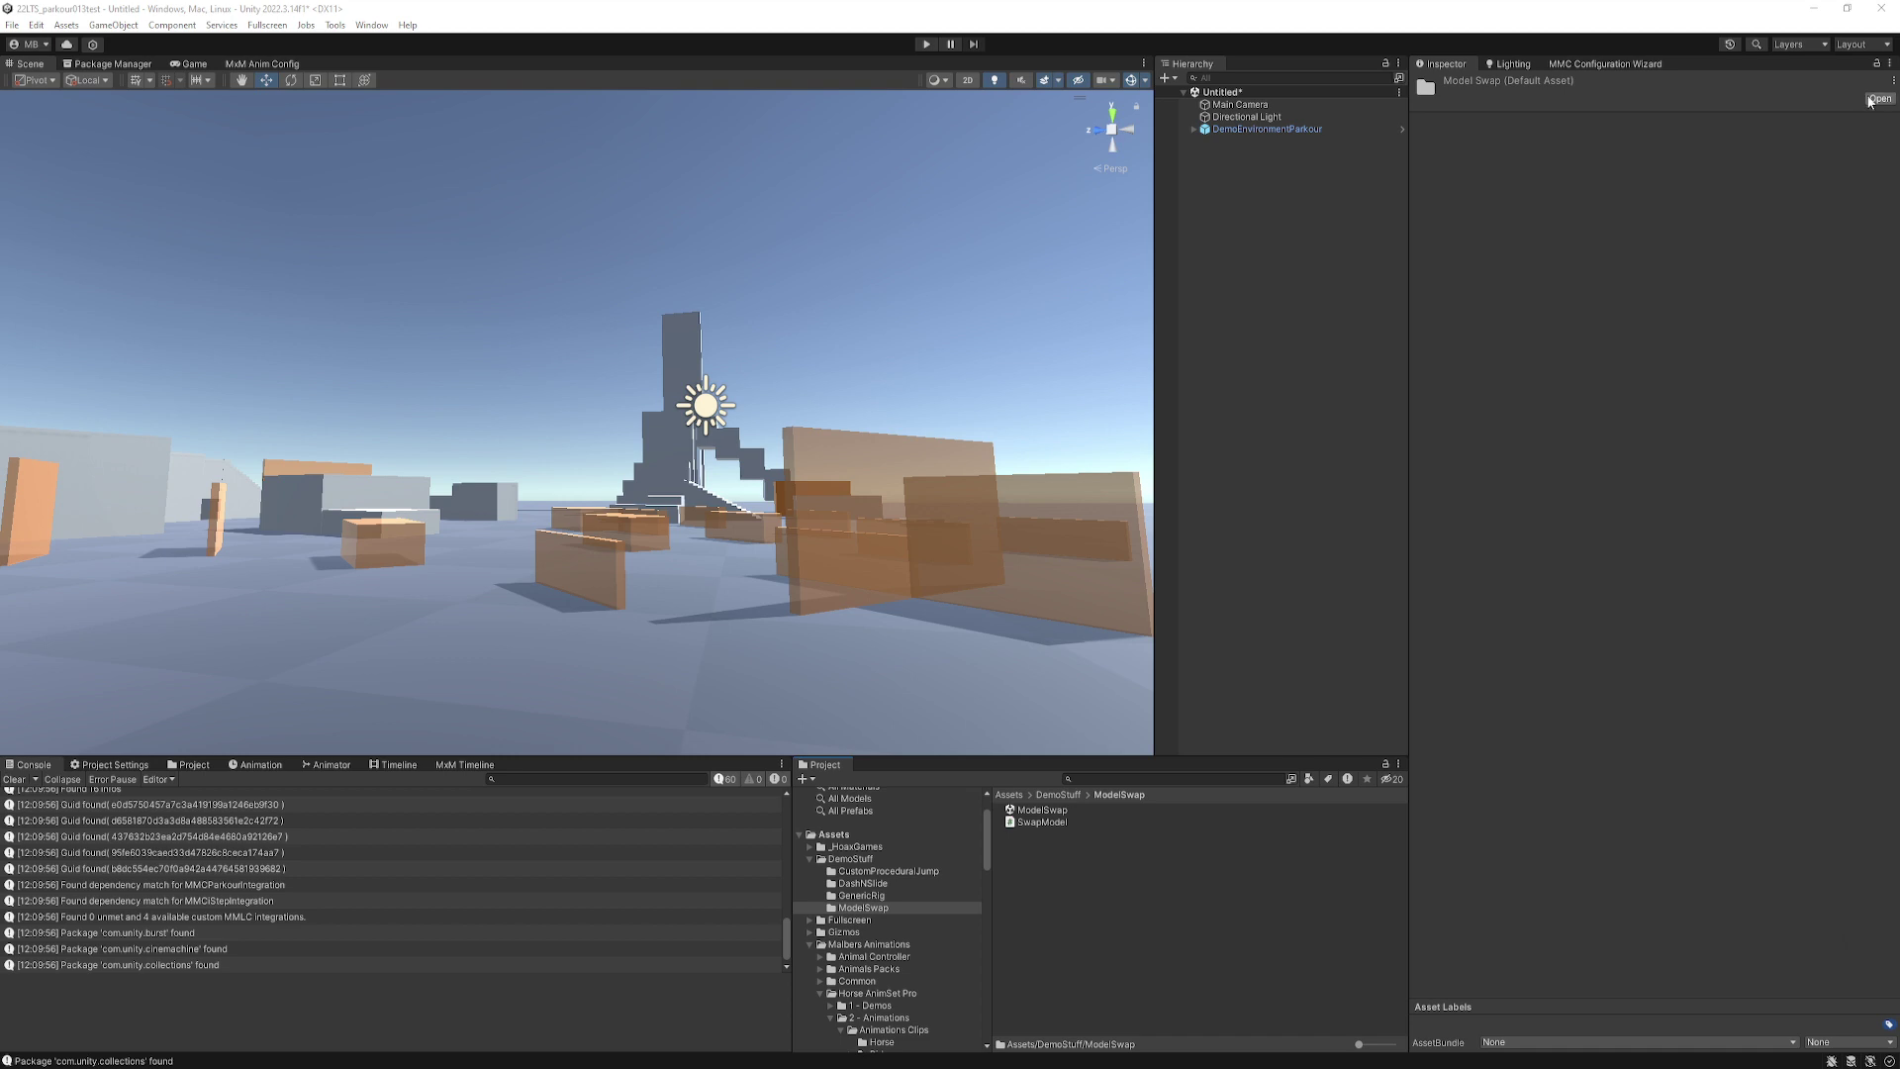
Show the MMC Configuration Wizard's Setup Character page, which uses the hoodieguy_model prefab.
left_click(1598, 67)
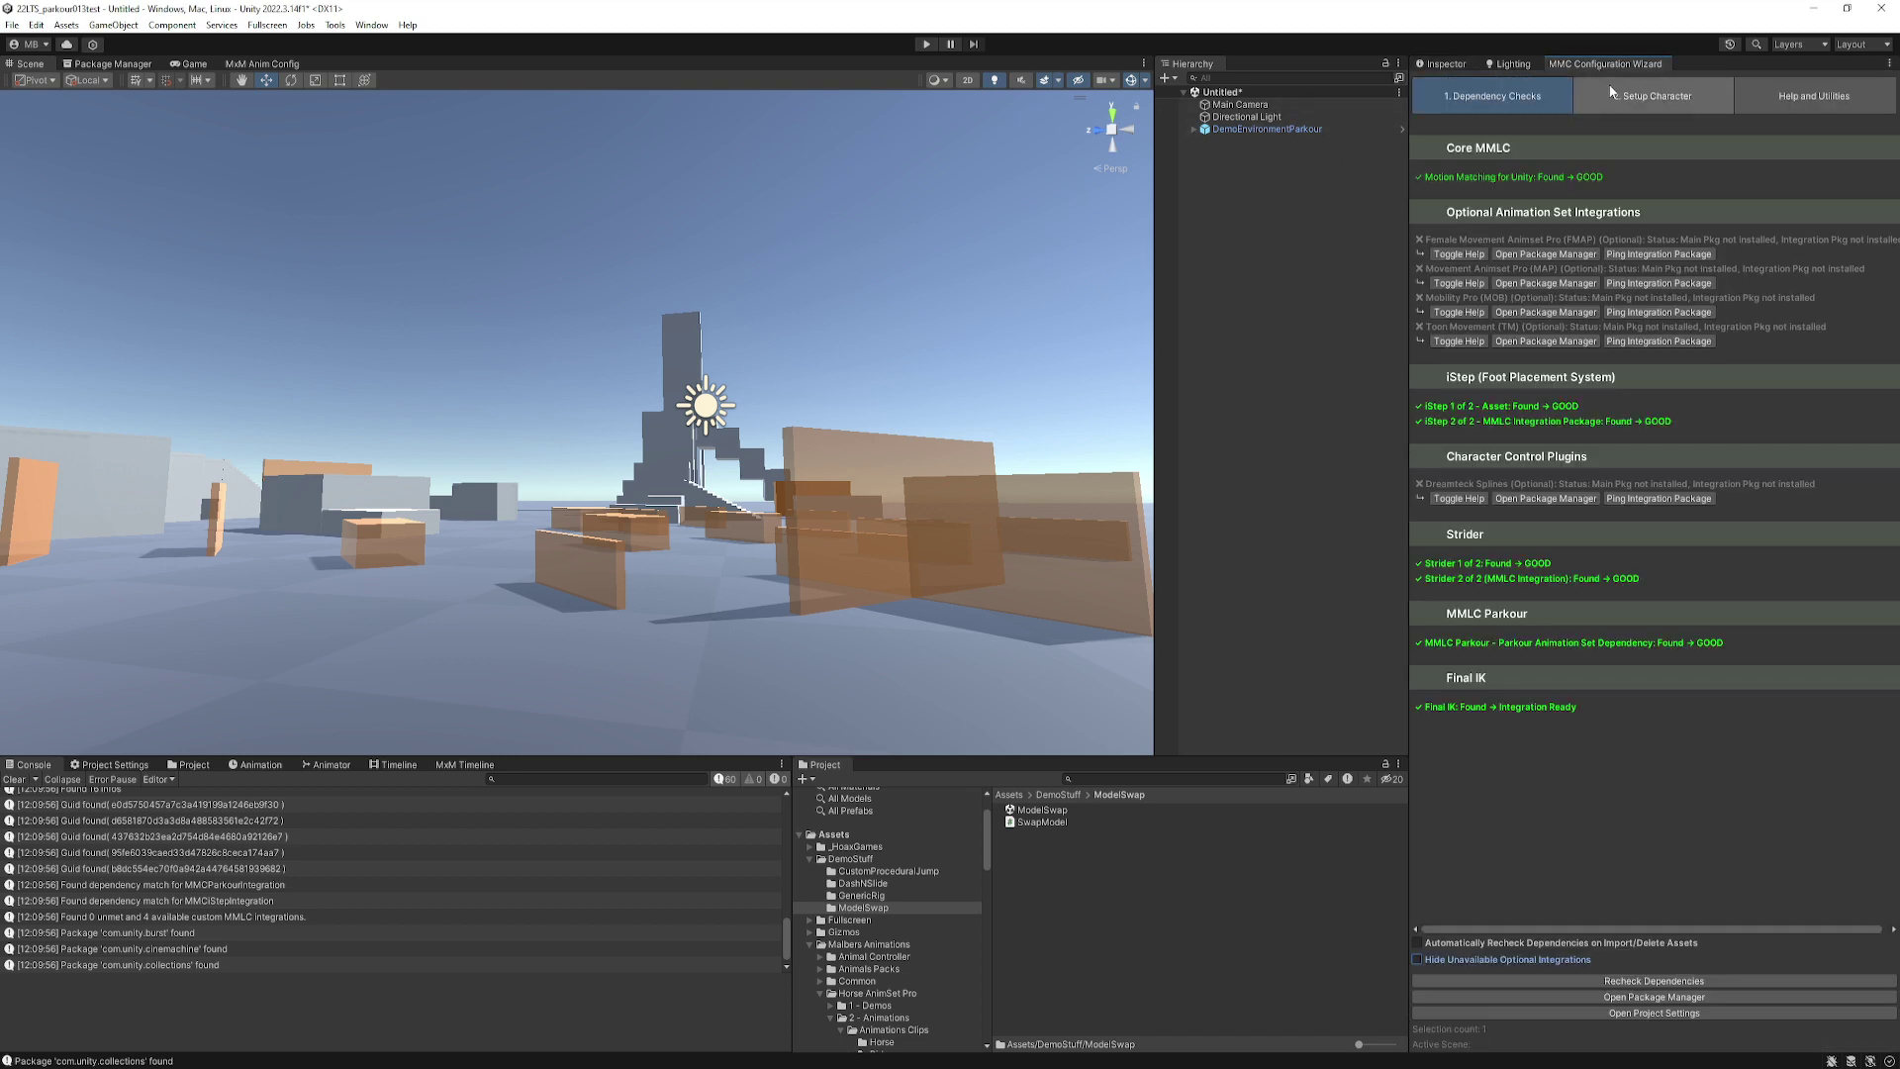
left_click(1635, 105)
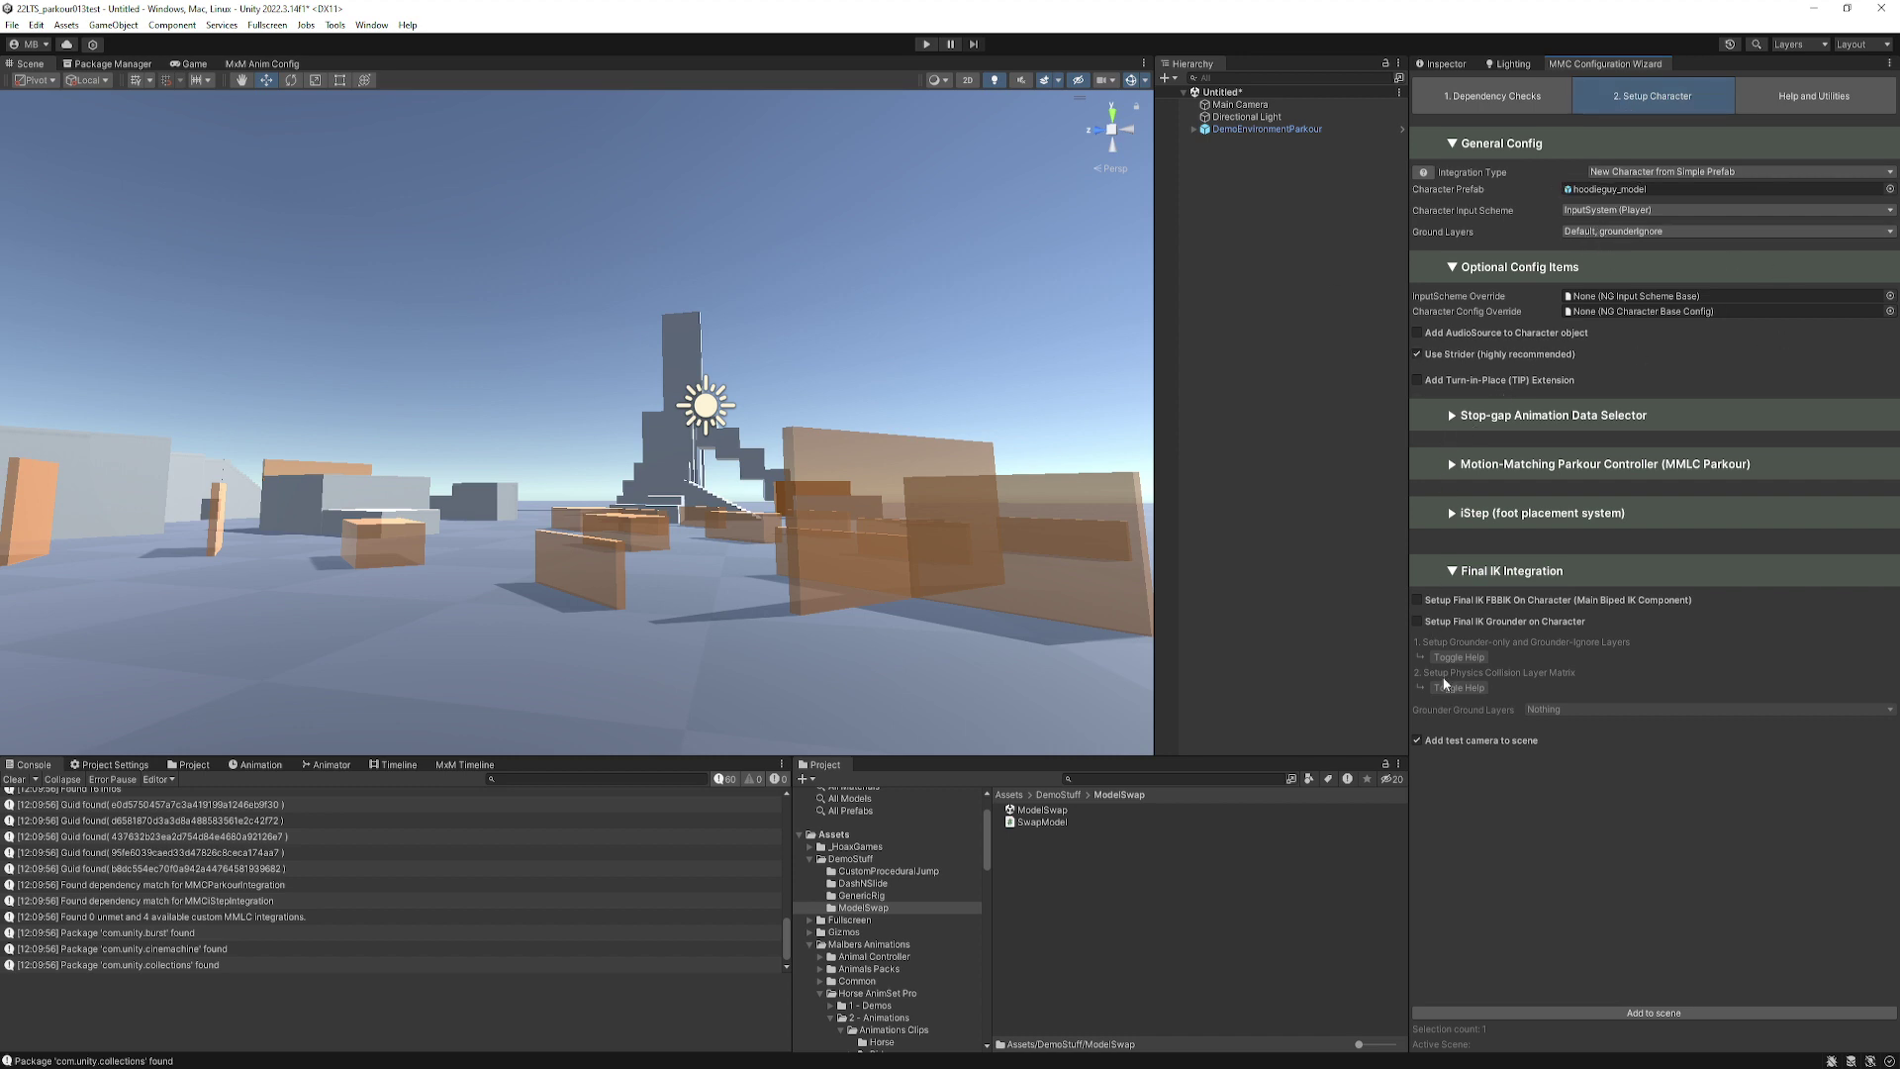
Add PlayerCharacter and CinemachineFreeLookController to the scene, then select PlayerCharacter and the SwapModel script.
left_click(1638, 1012)
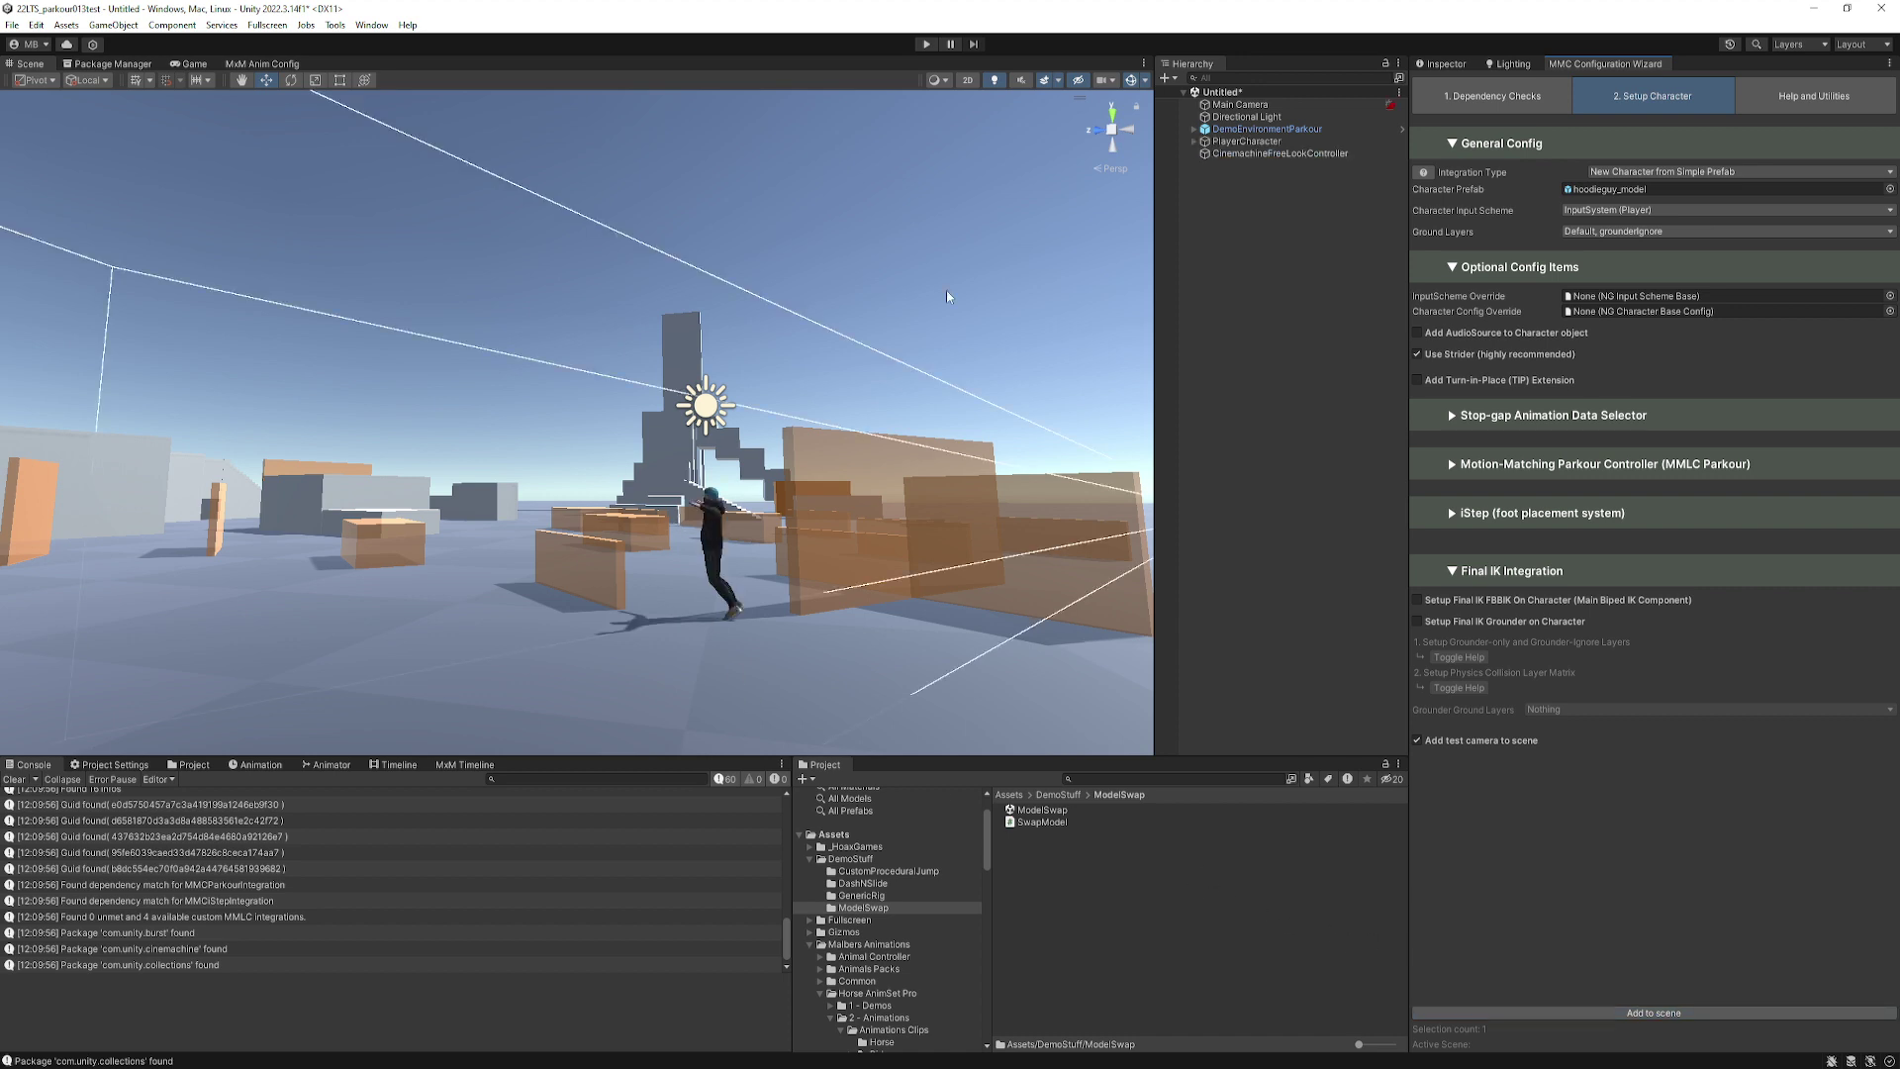
left_click(1231, 143)
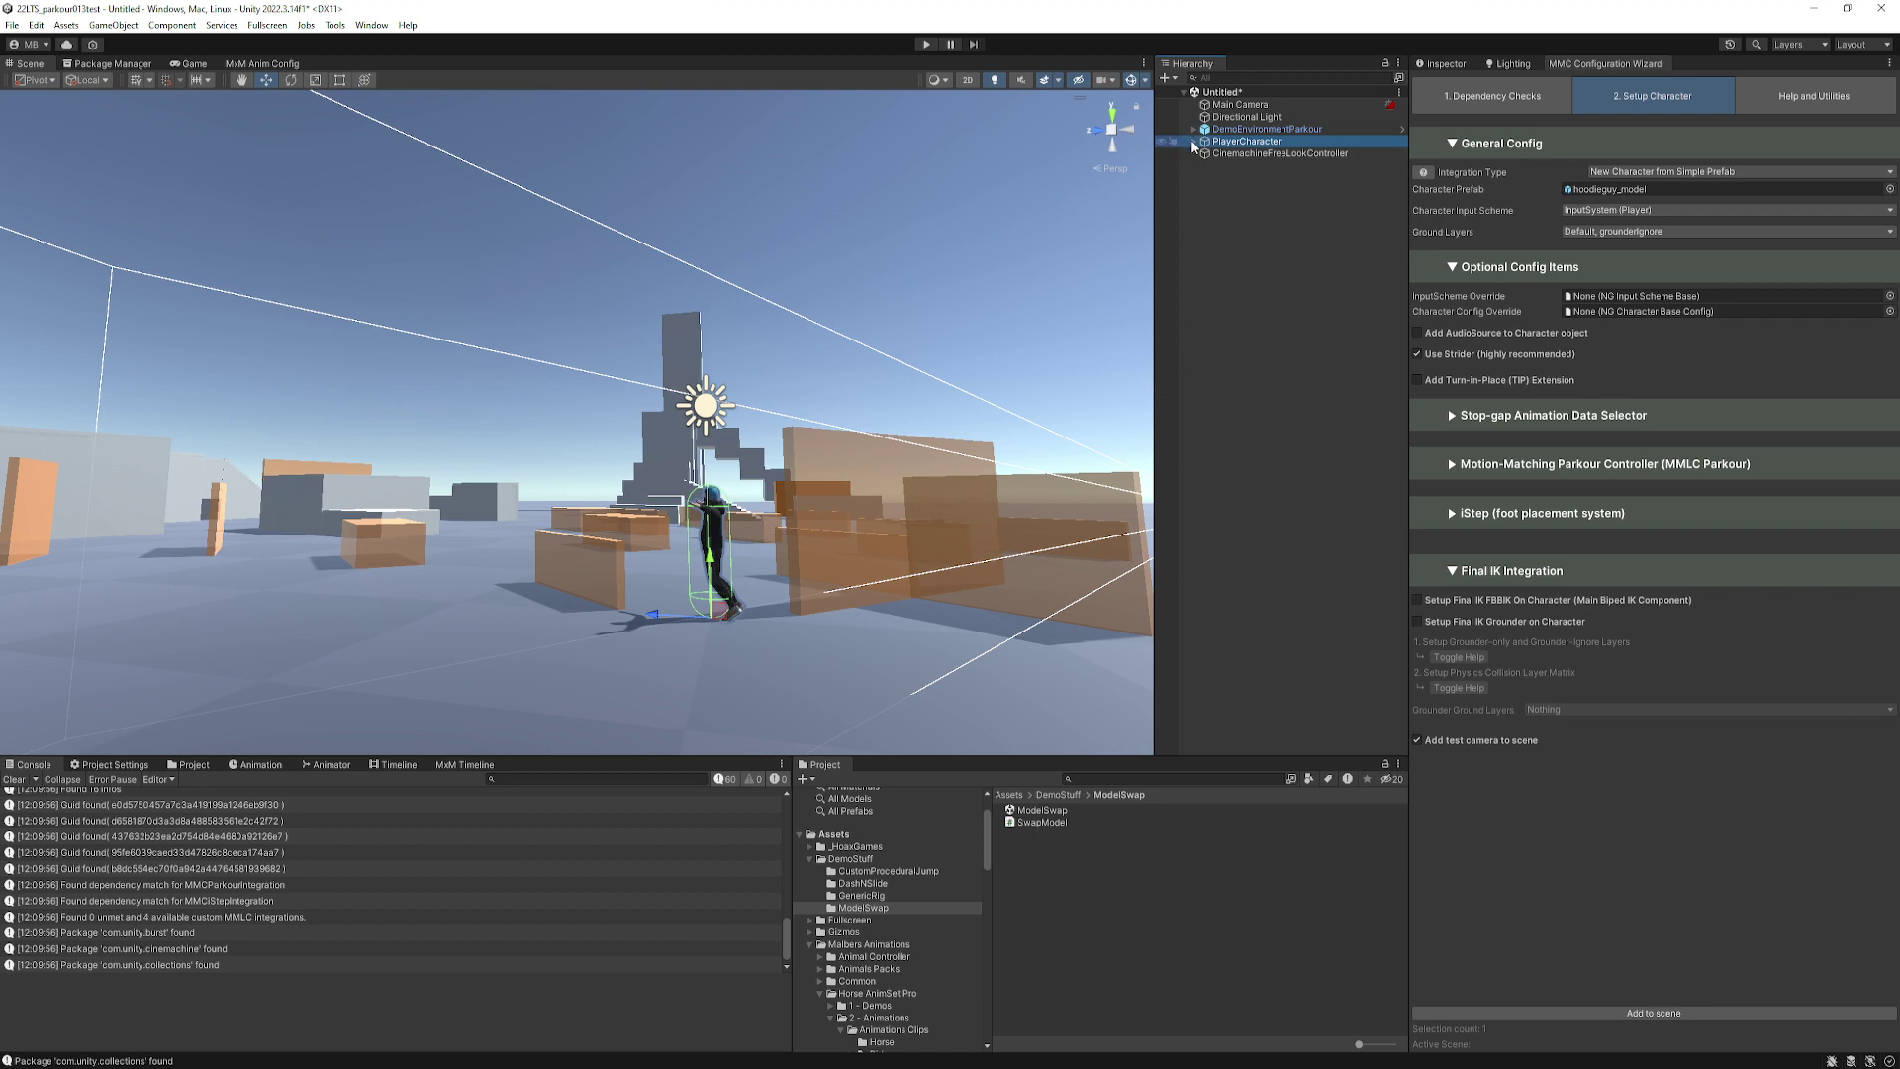
left_click(1047, 823)
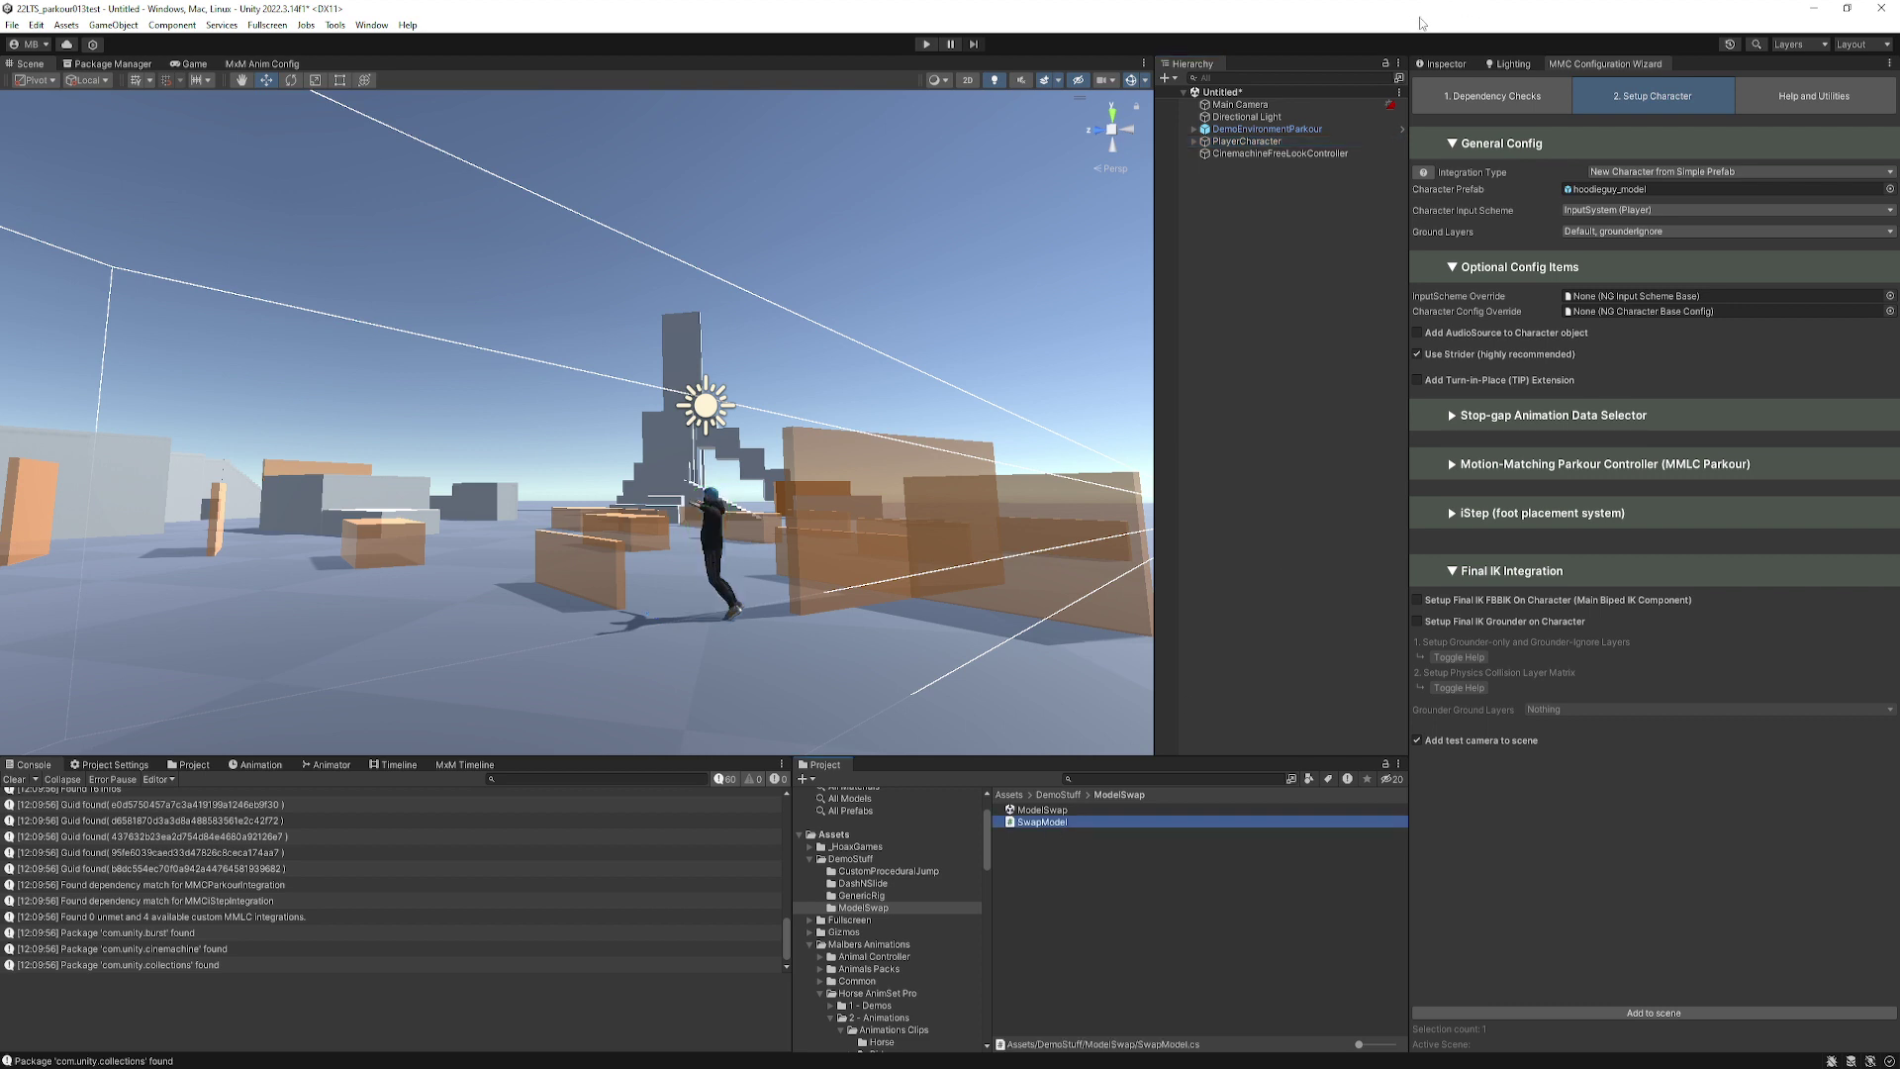
Review the SwapModel script code, then select hoodieguy_model under PlayerCharacter to see its components.
left_click(1445, 63)
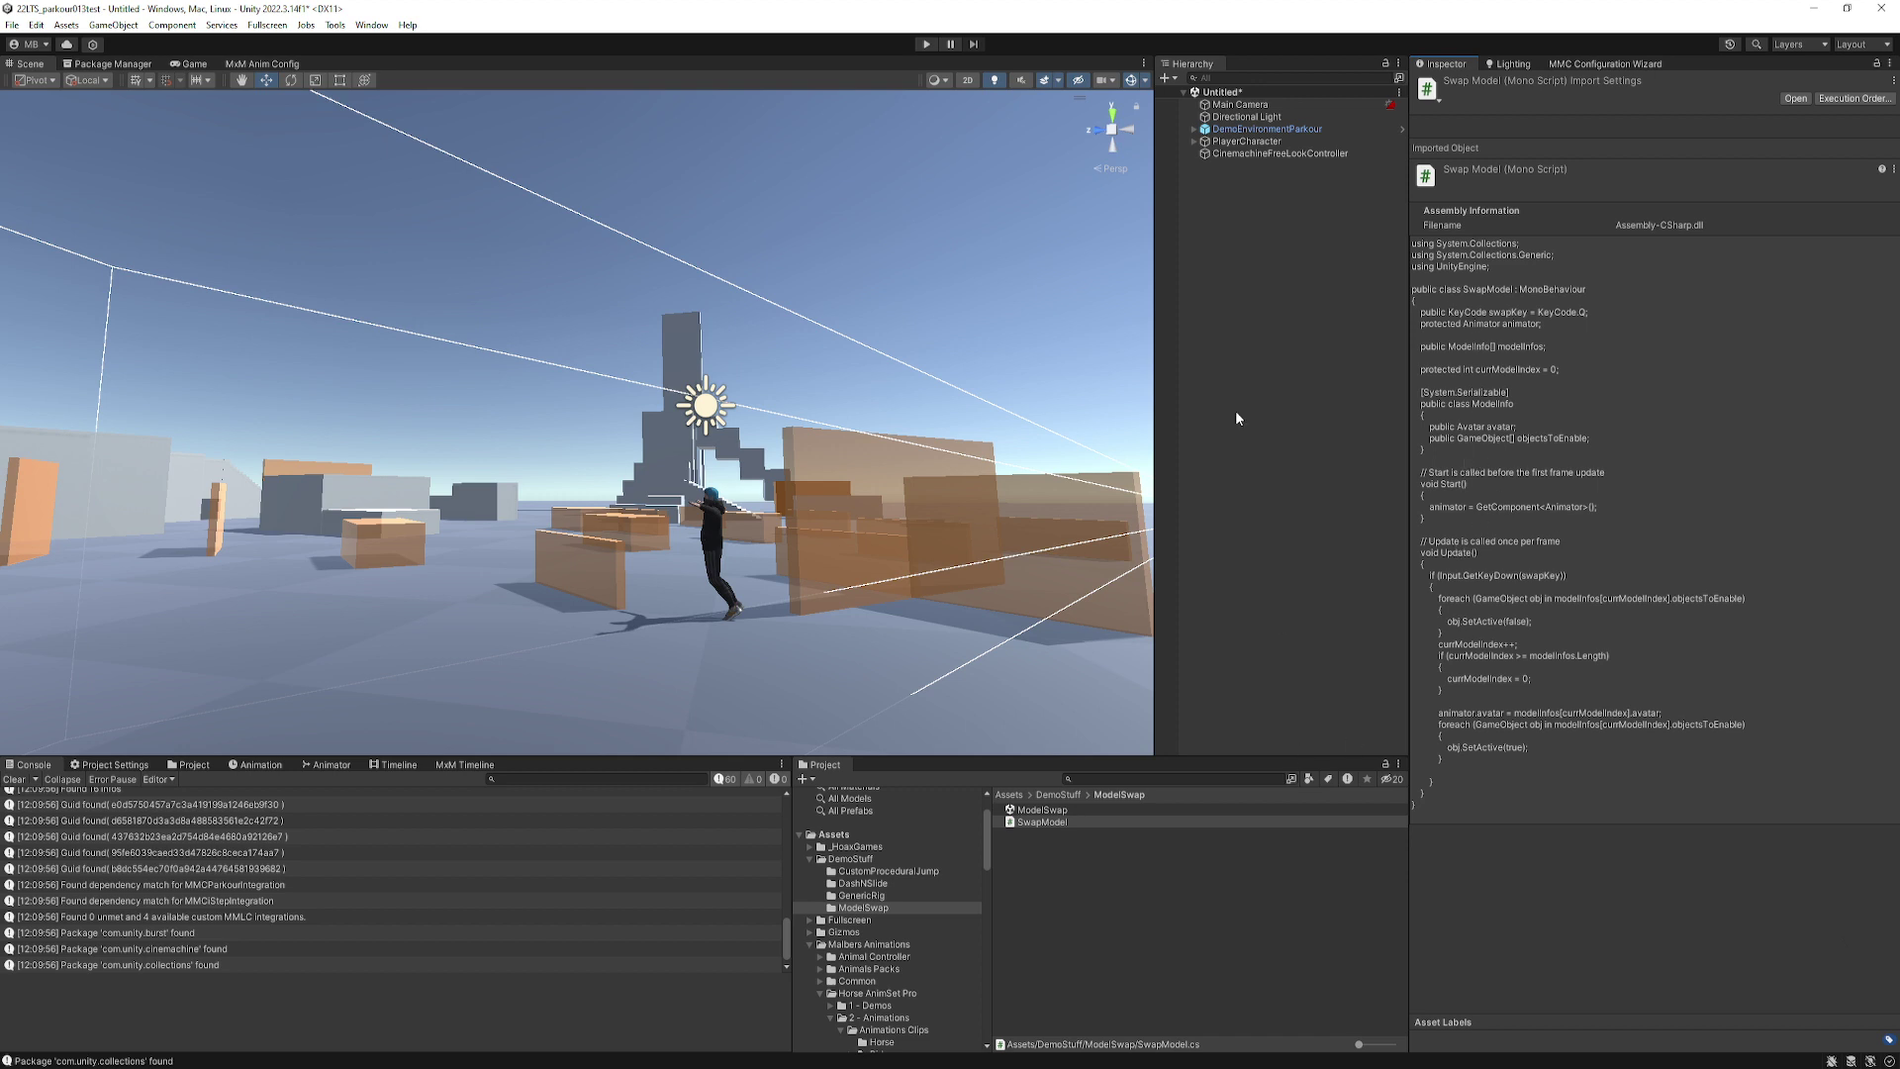
left_click(1193, 141)
left_click(1258, 153)
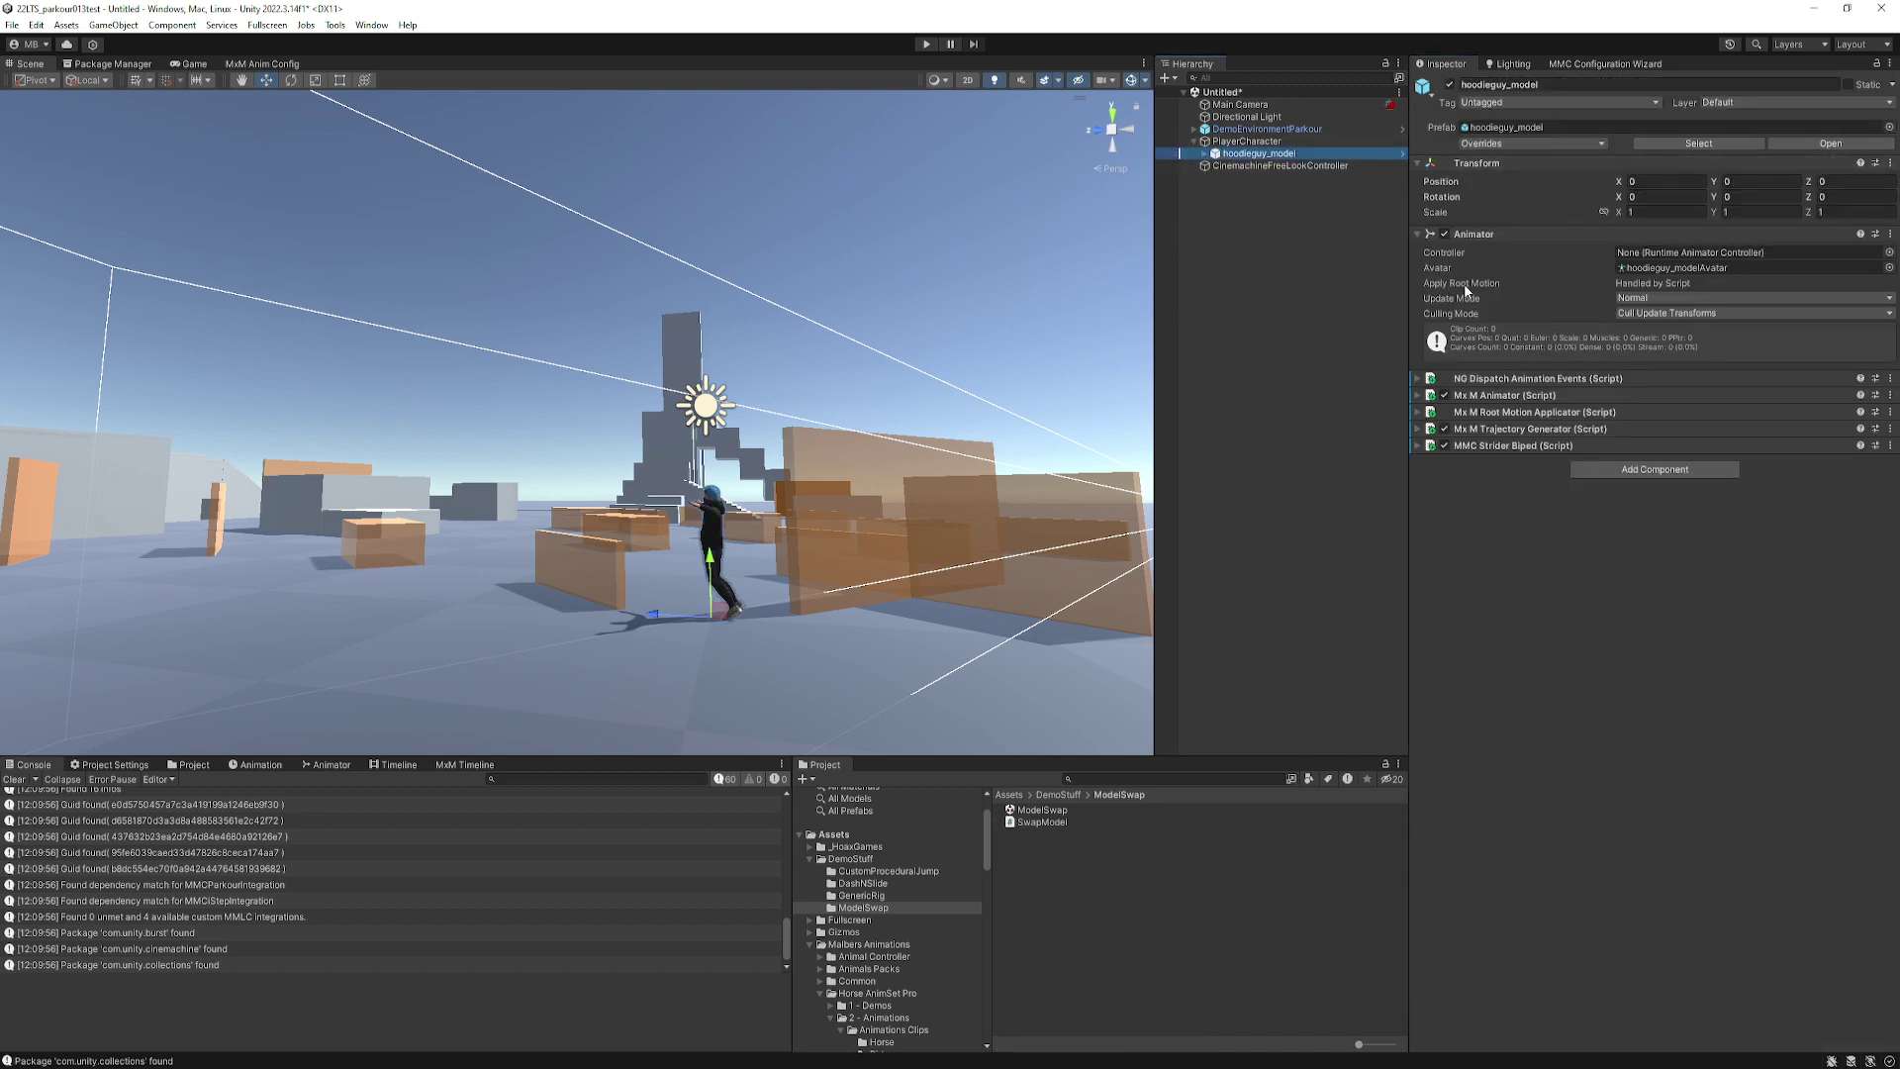
Find the Dummy model asset, place it in the scene, and unpack its prefab completely.
left_click(1204, 153)
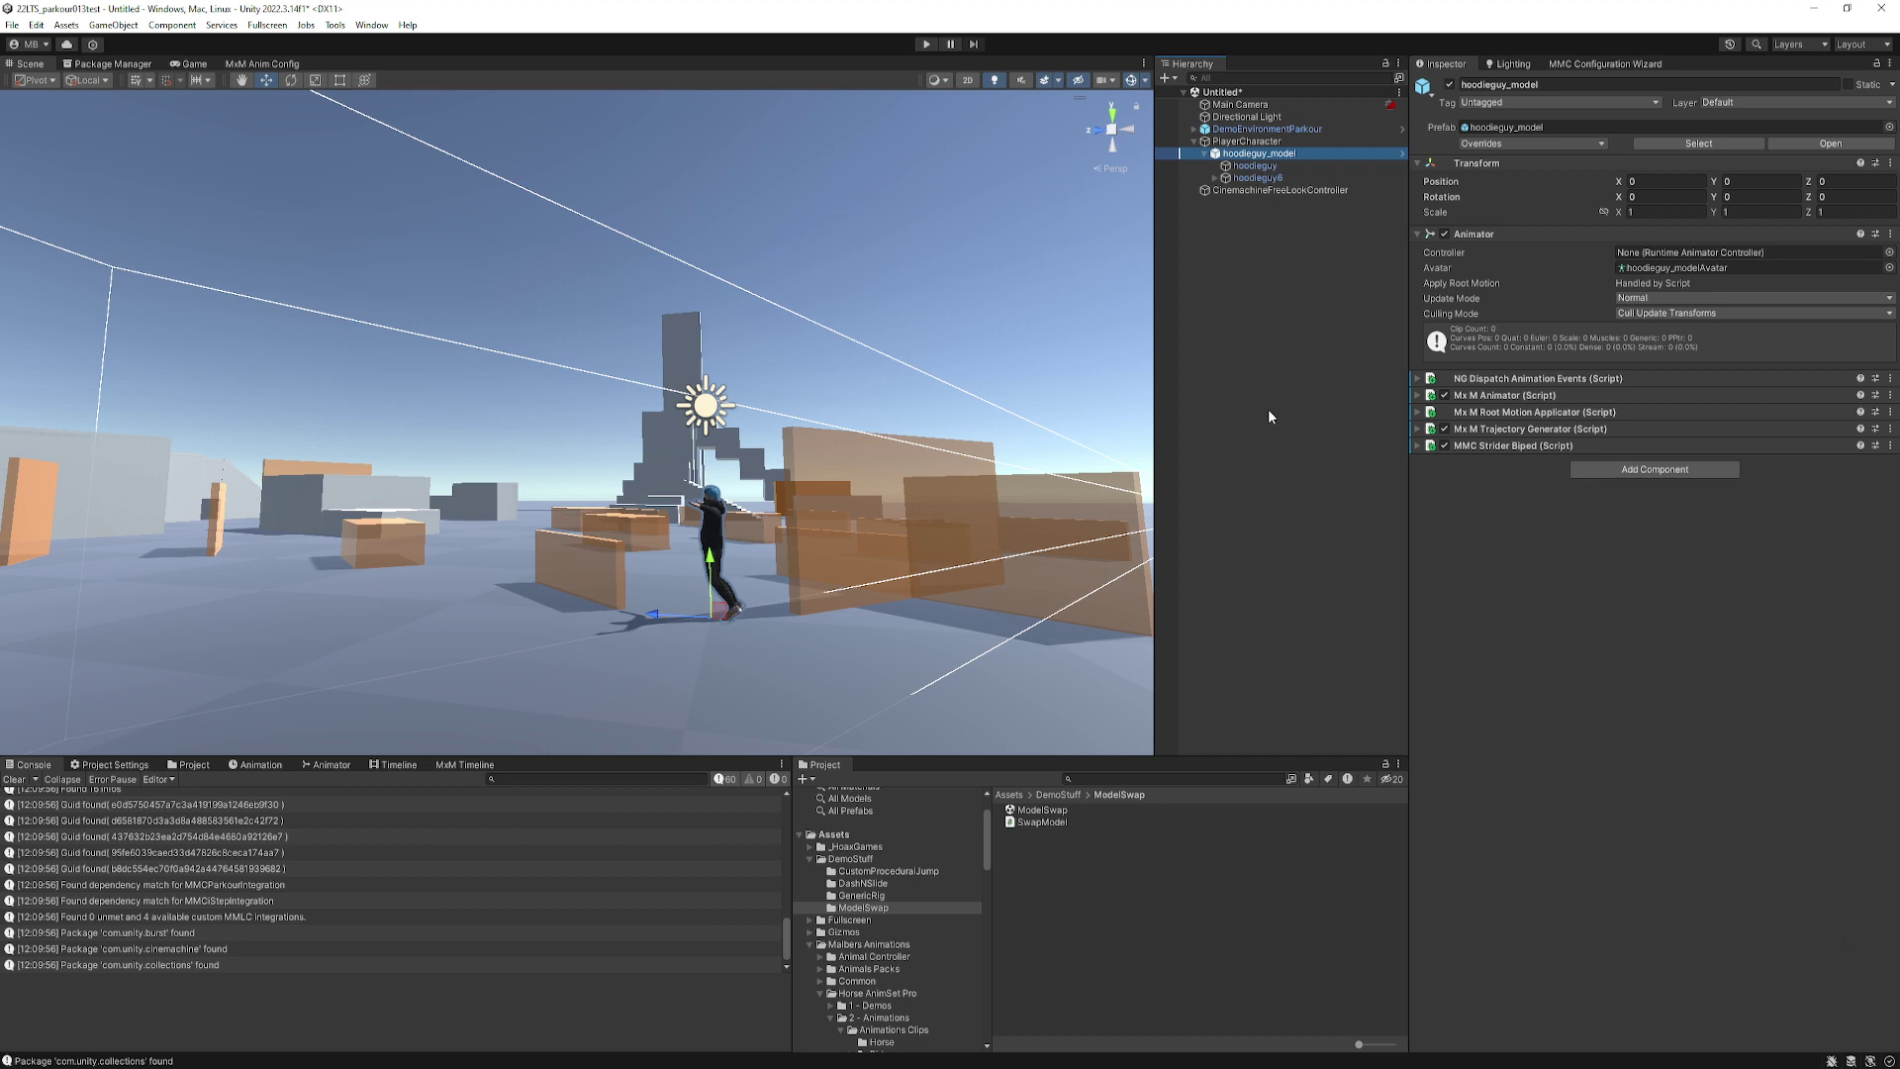
left_click(1138, 778)
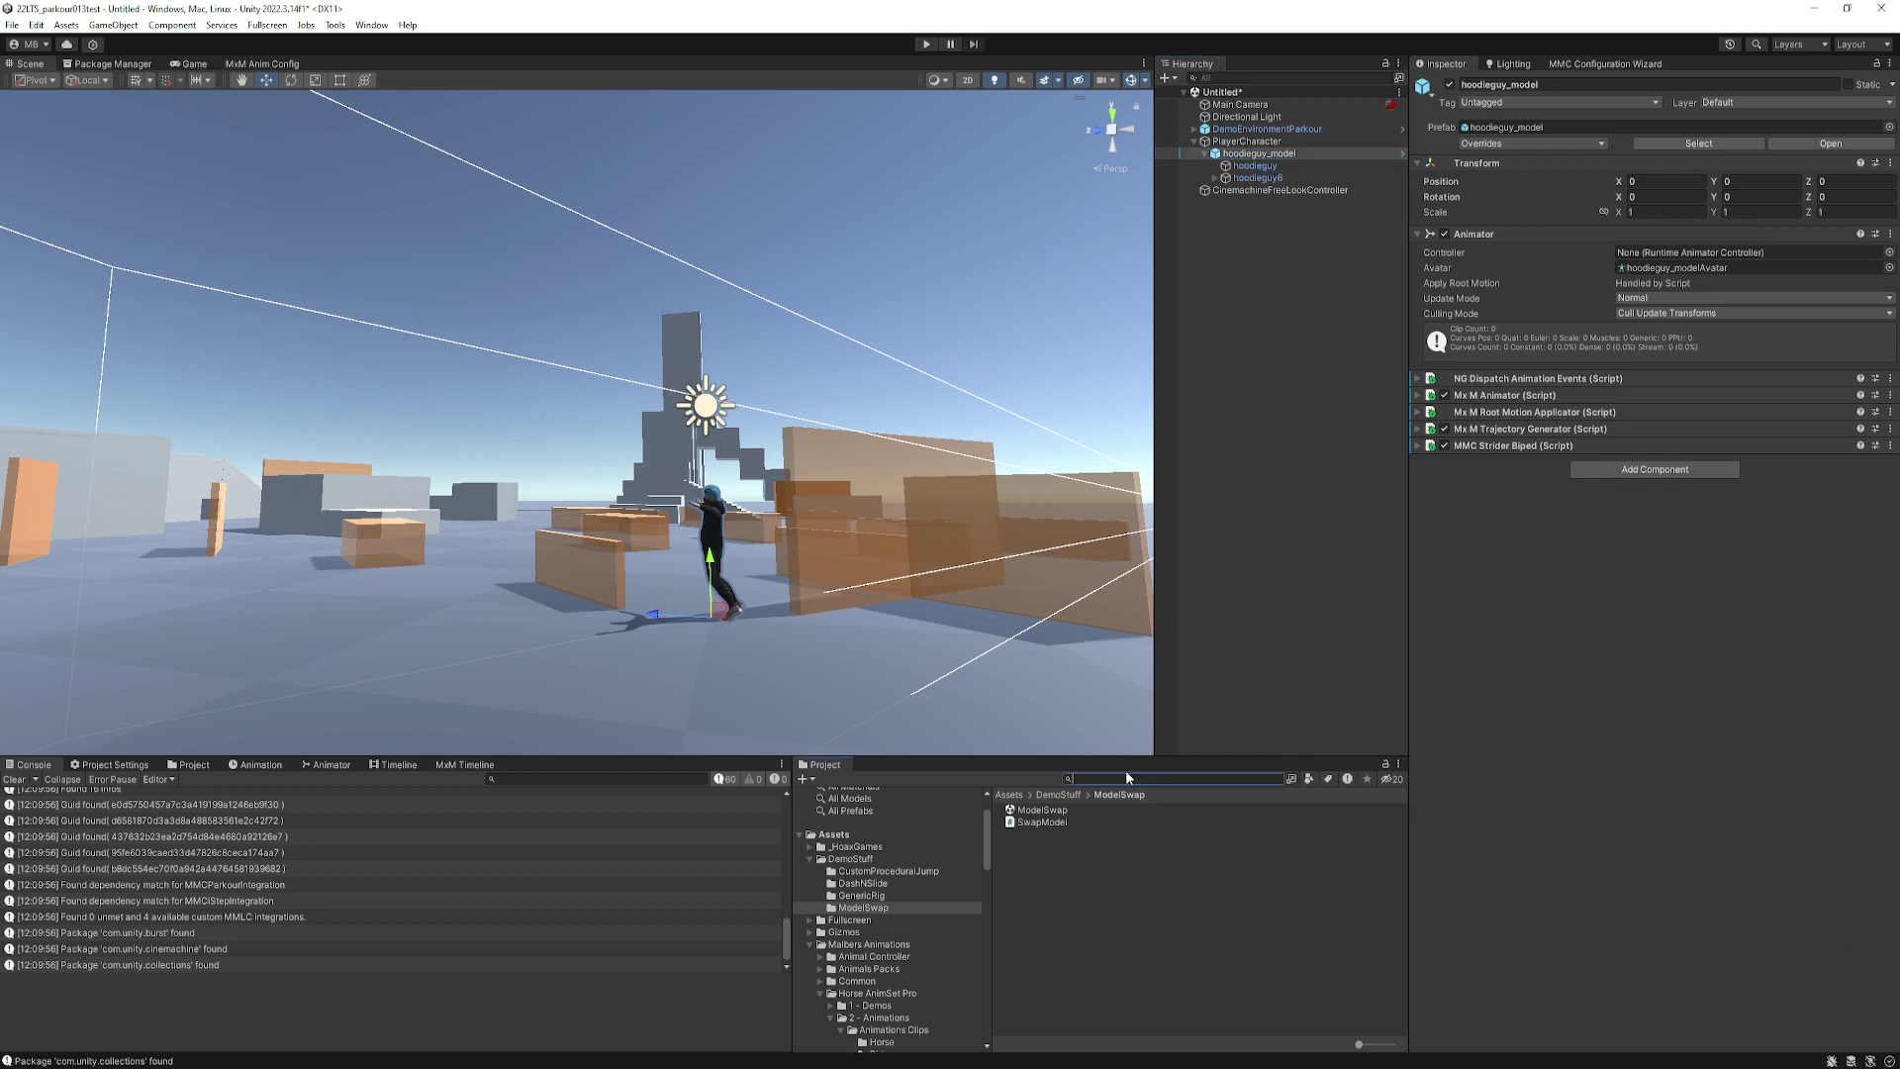
type("dummy")
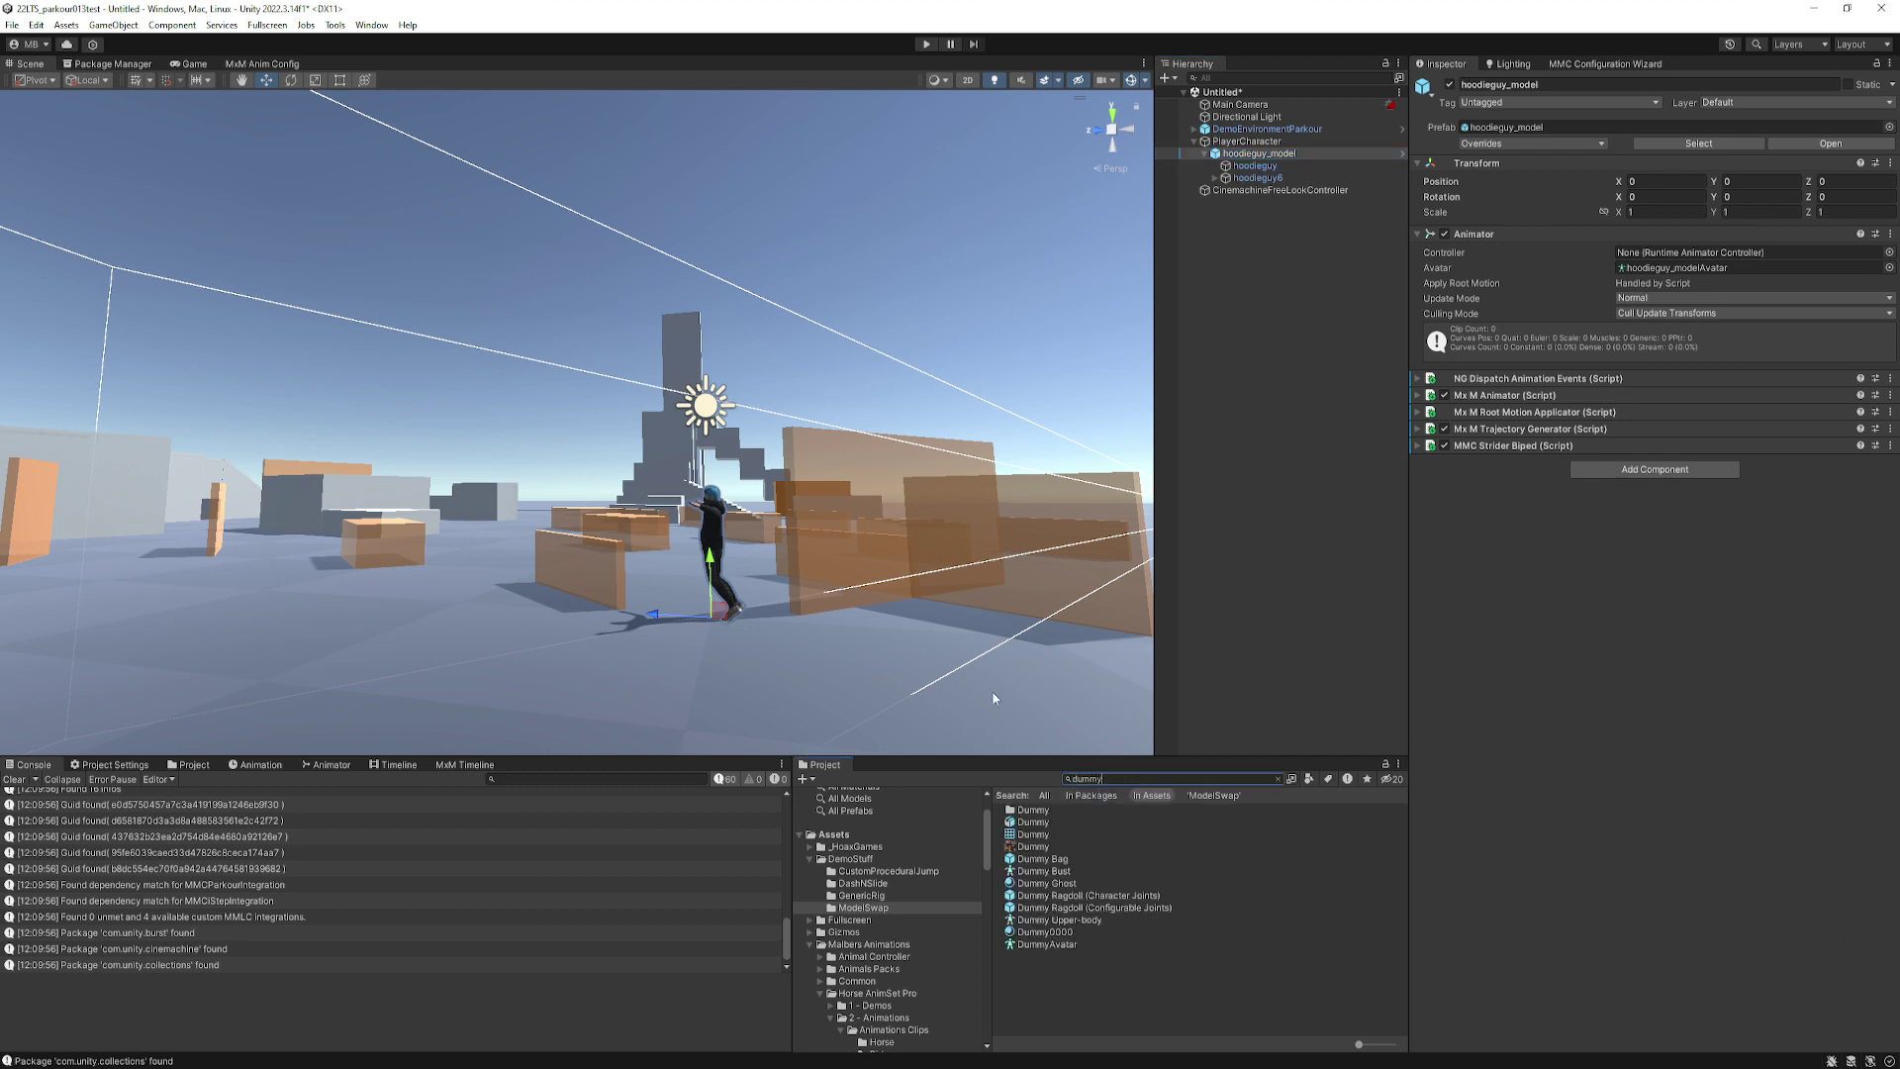
left_click(1027, 823)
left_click_drag(1036, 832, 1266, 262)
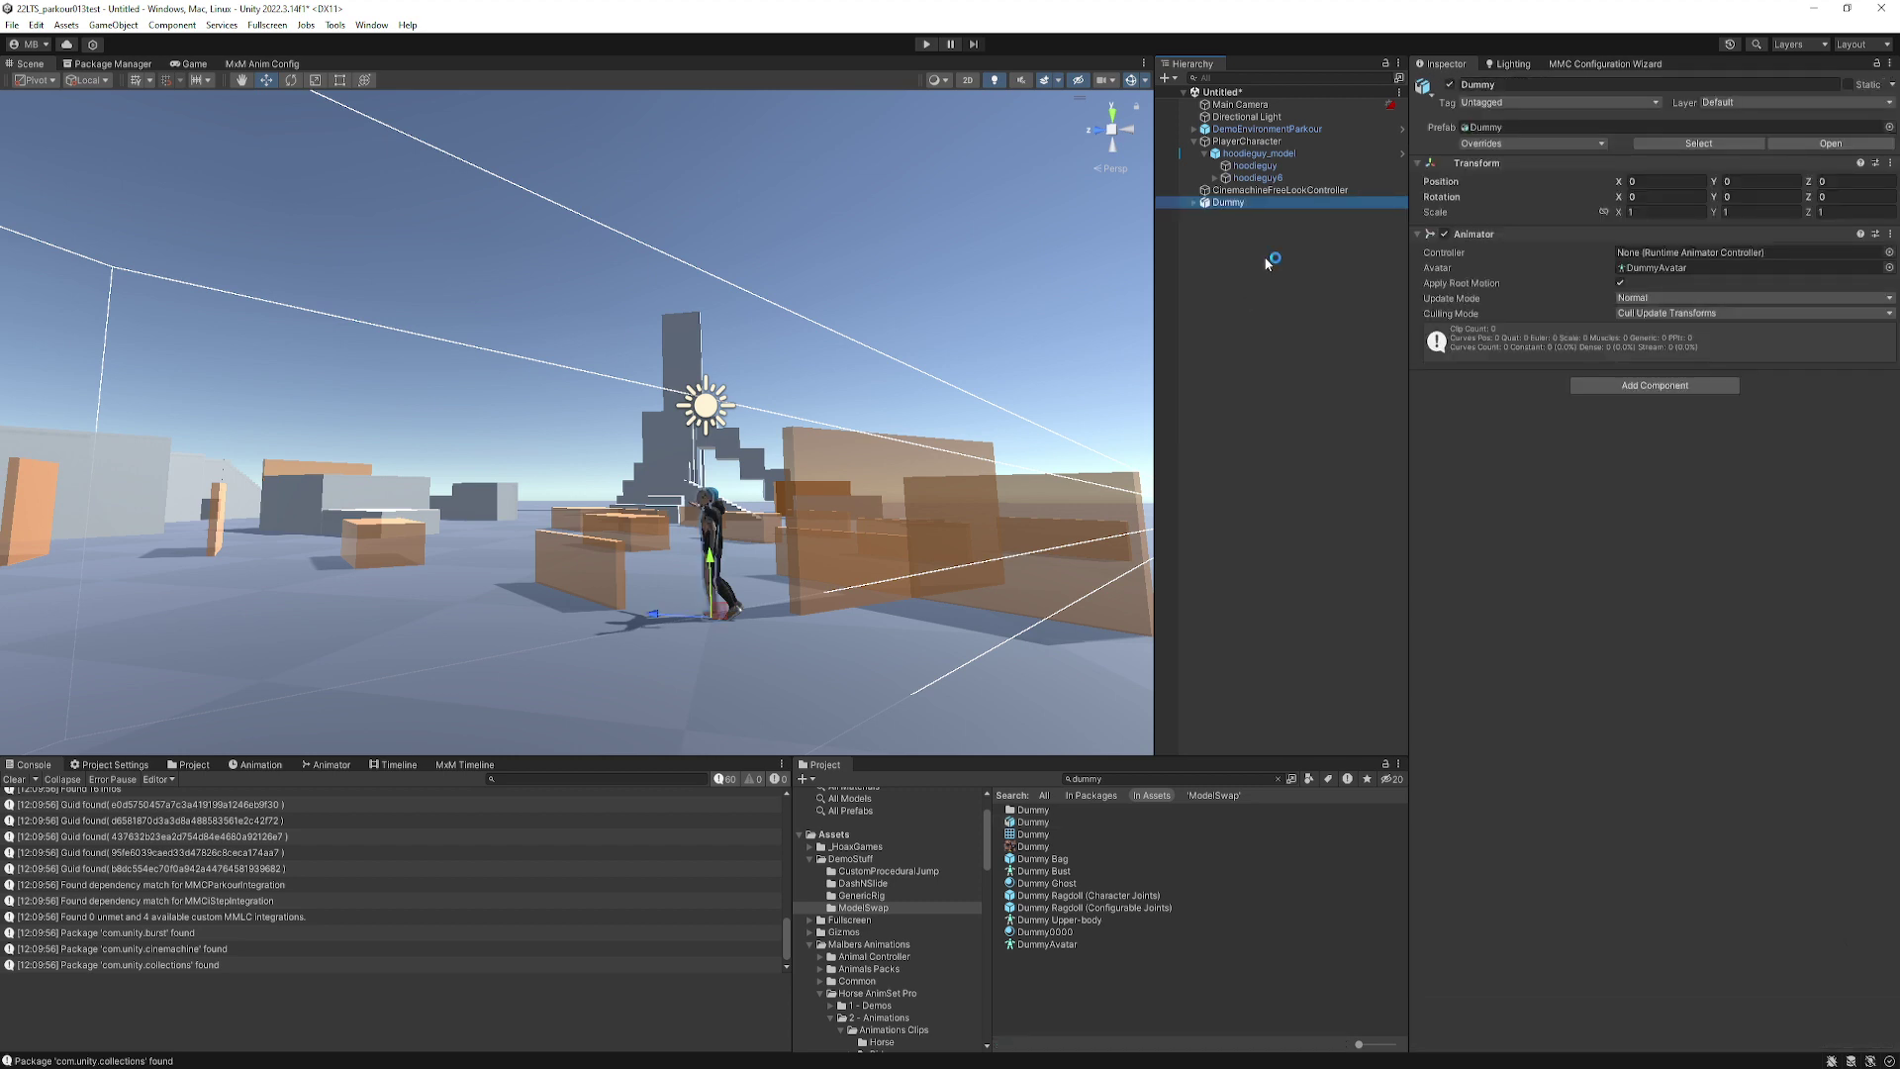
right_click(1225, 204)
mouse_move(1304, 413)
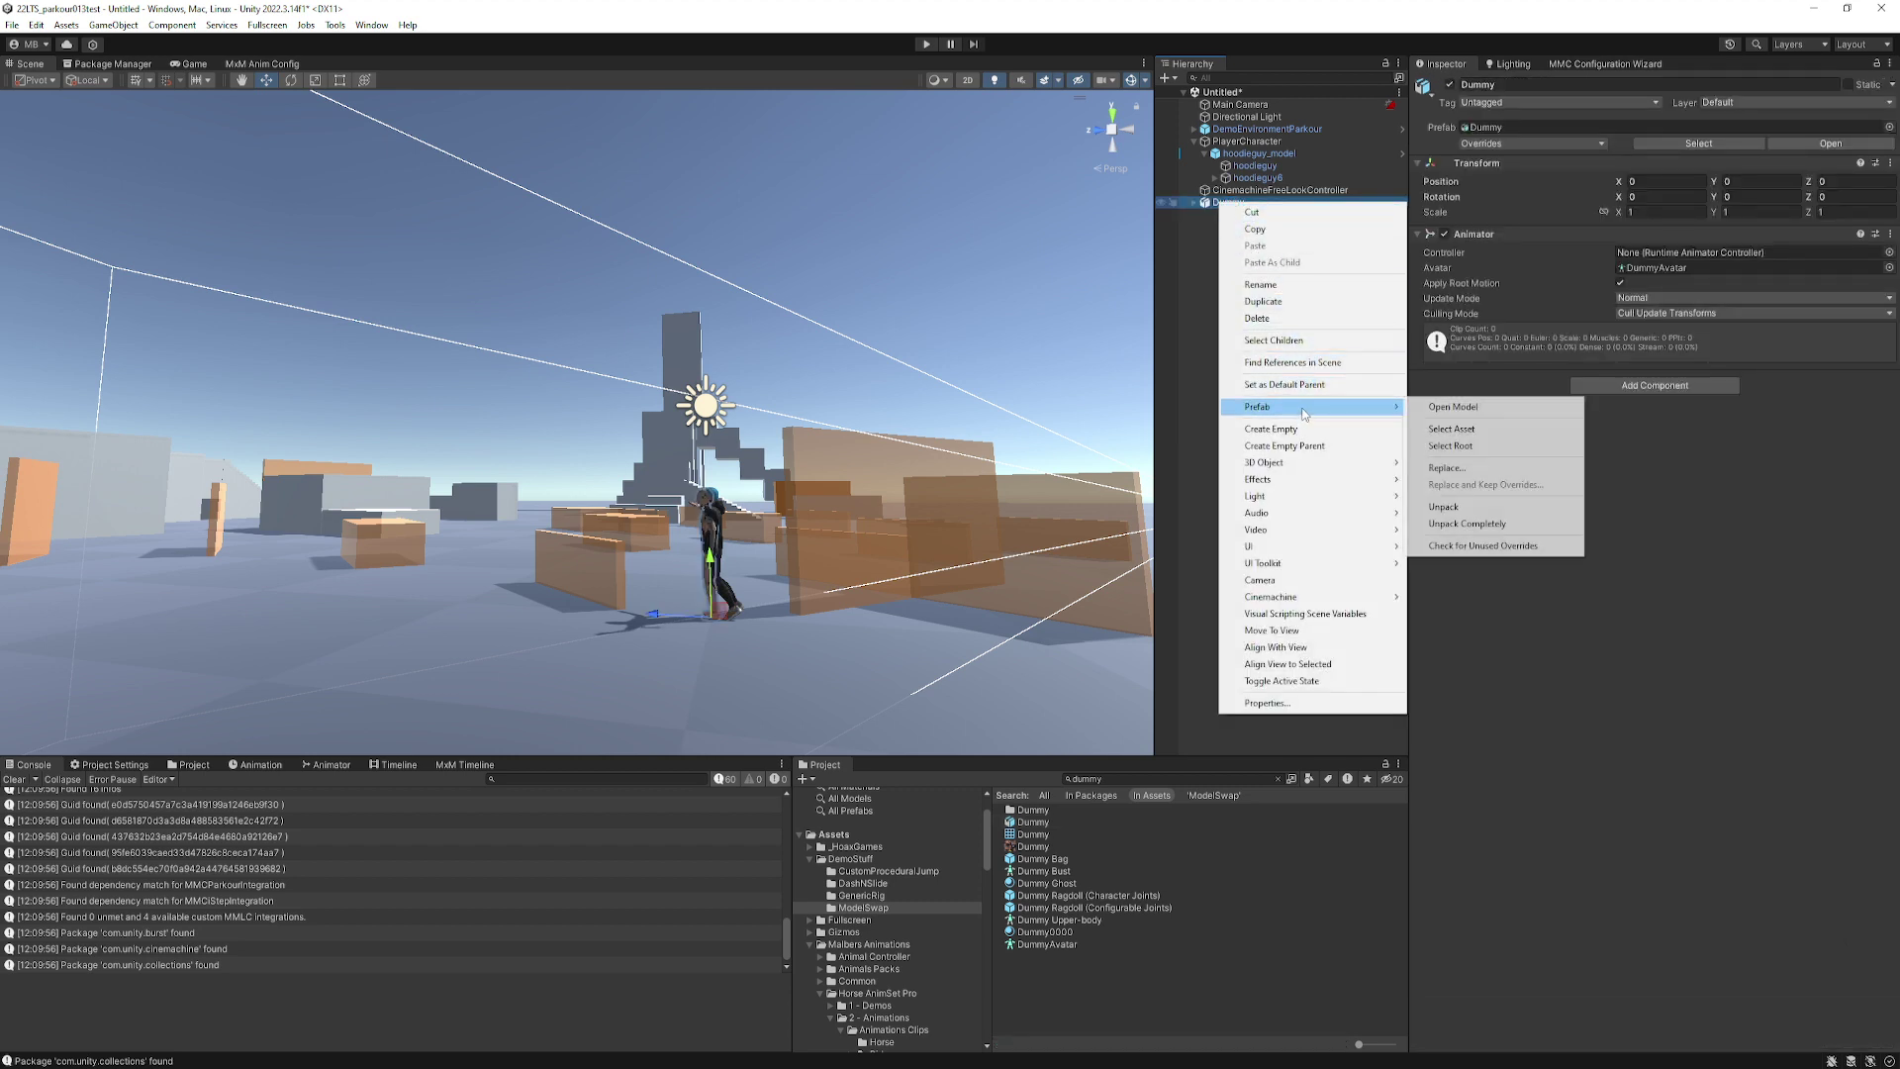
left_click(1489, 526)
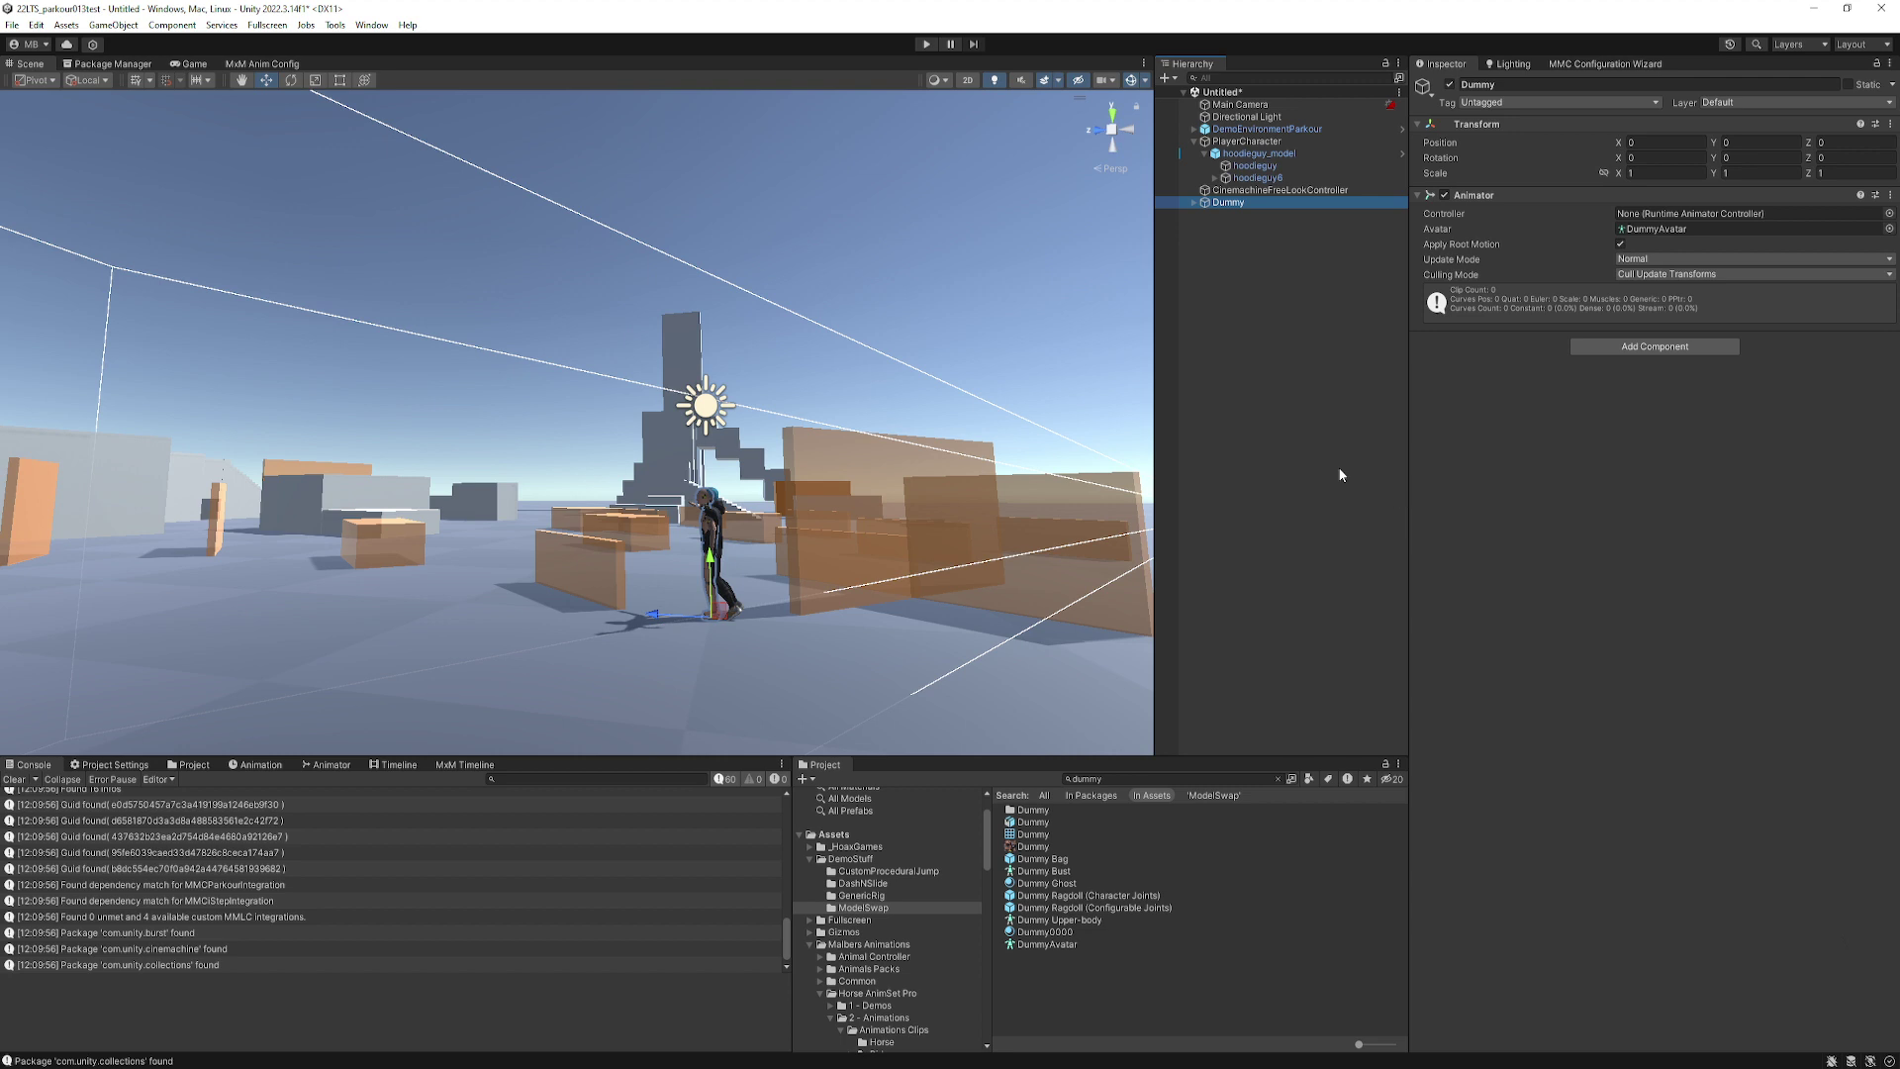
Move BipDummy and Dummy under hoodieguy_model and delete the empty Dummy parent.
left_click(1194, 203)
left_click(1242, 215)
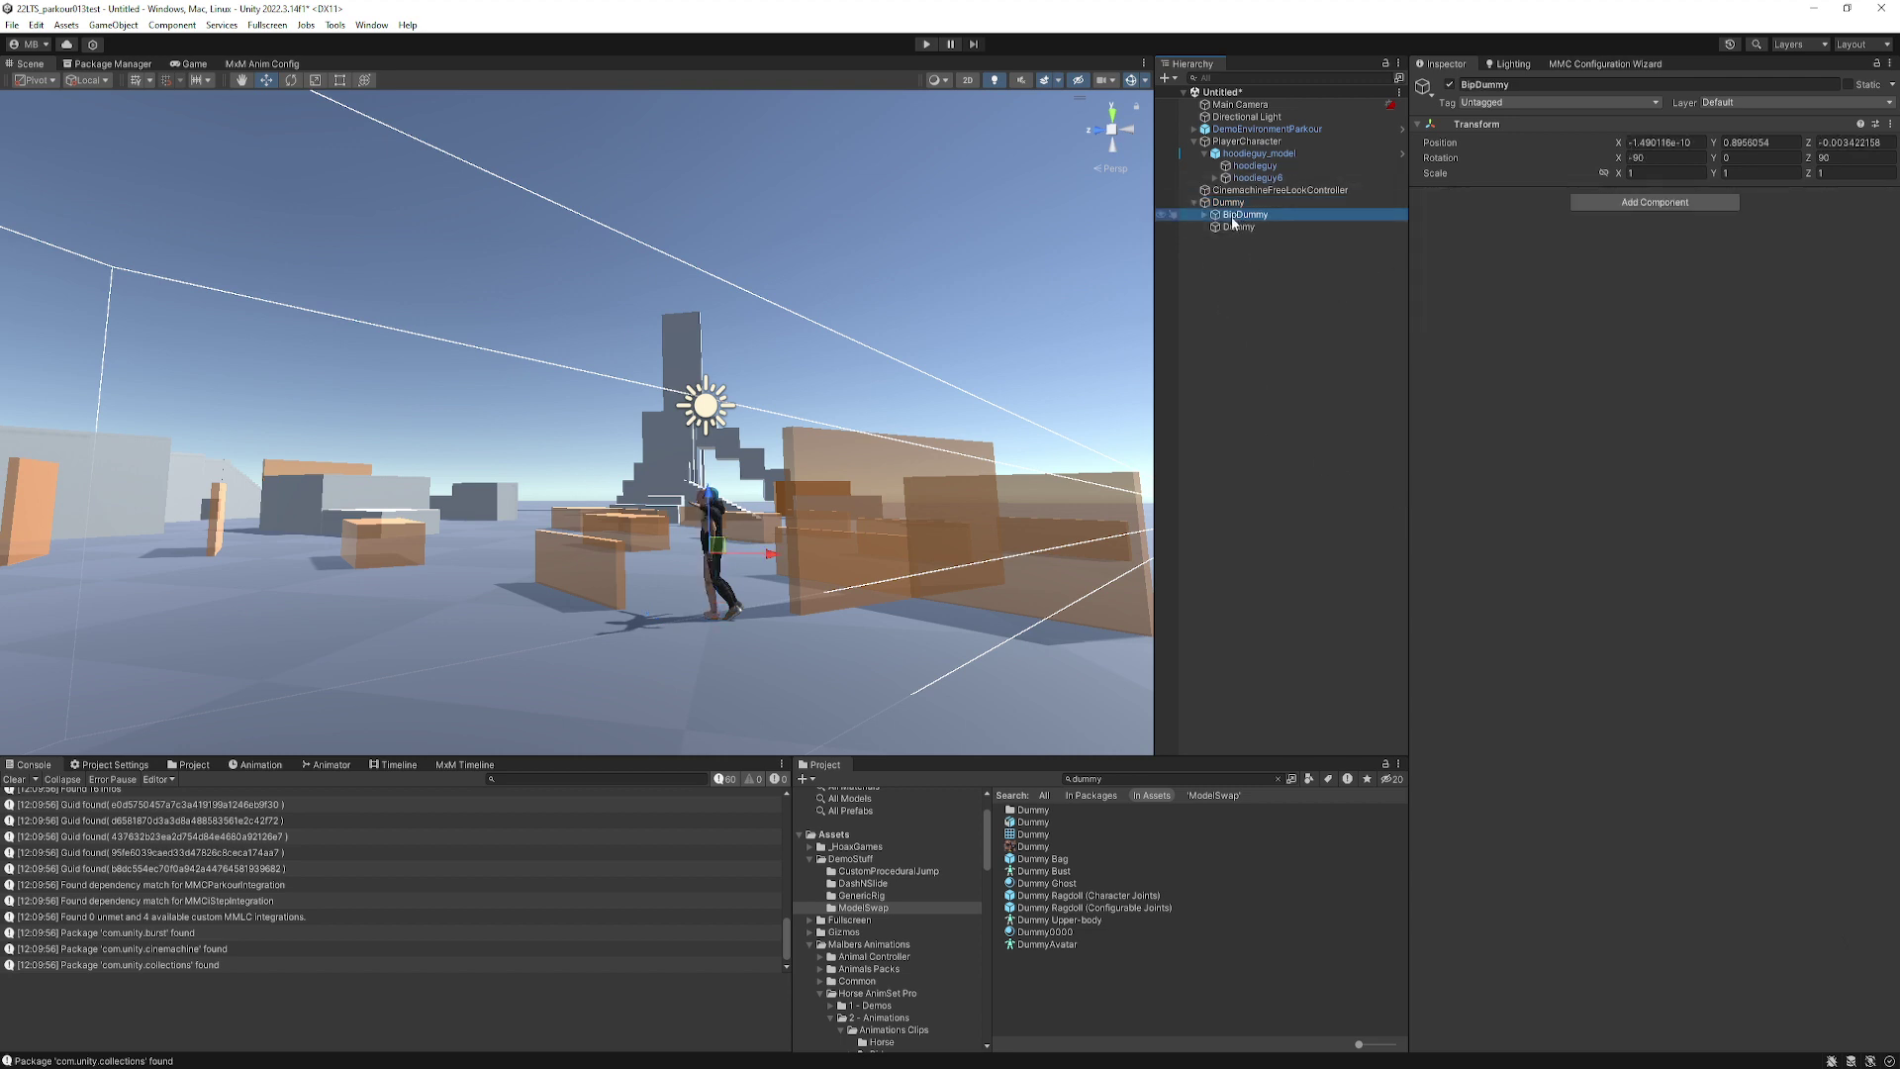
left_click(1235, 226)
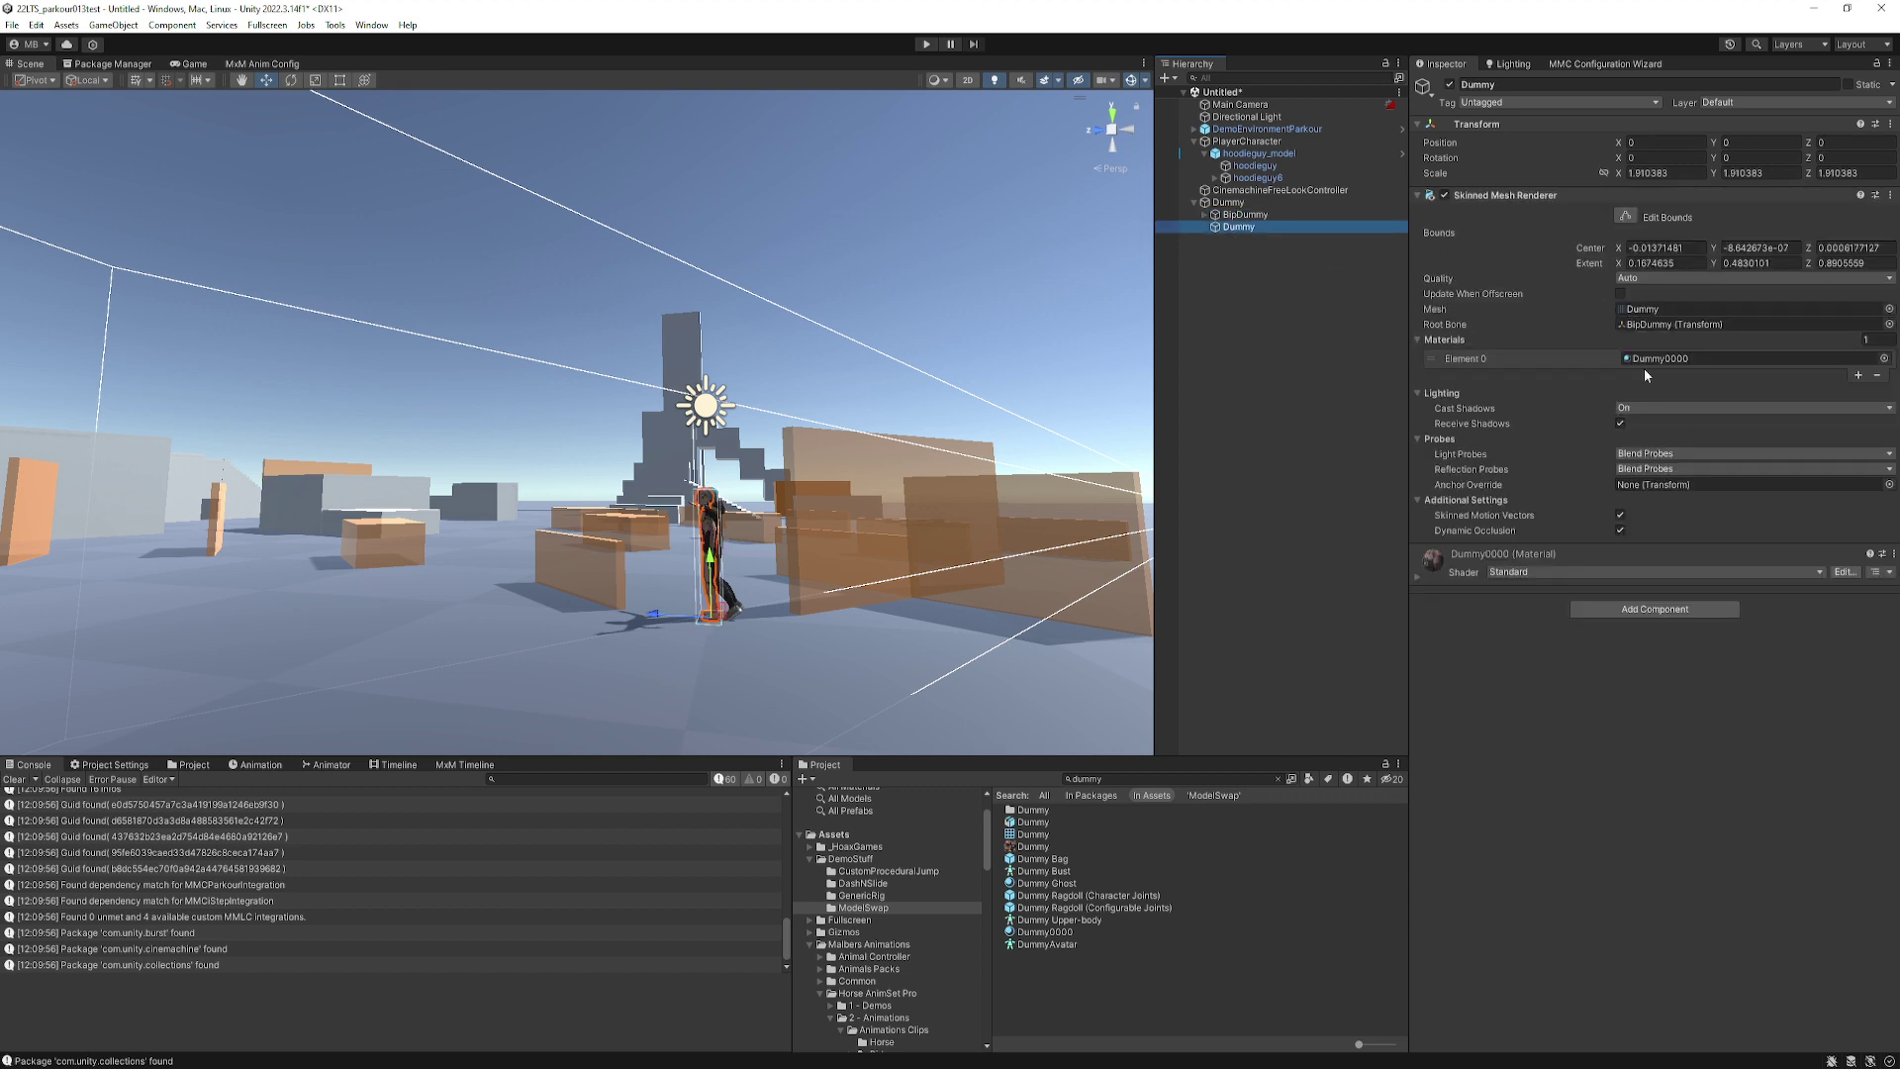
left_click(1227, 214, "ctrl")
left_click_drag(1245, 222, 1266, 186)
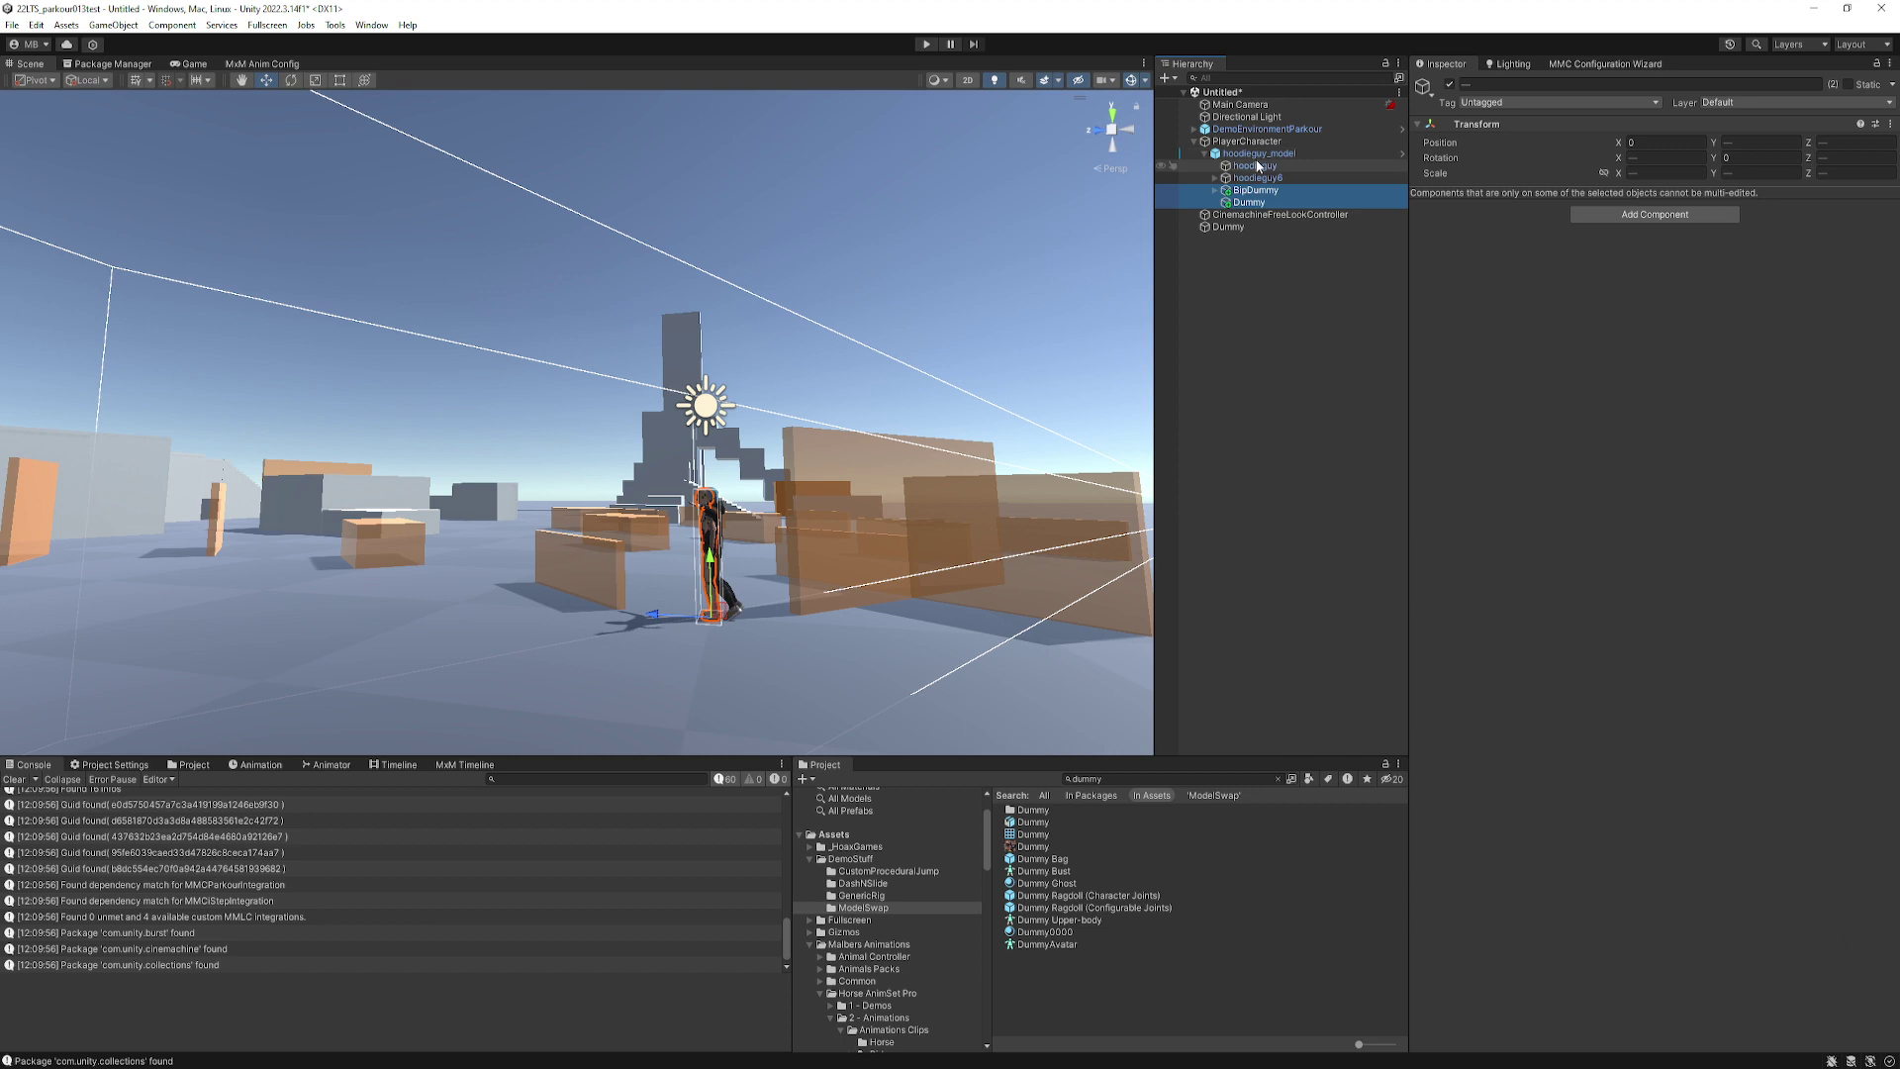
left_click(1227, 227)
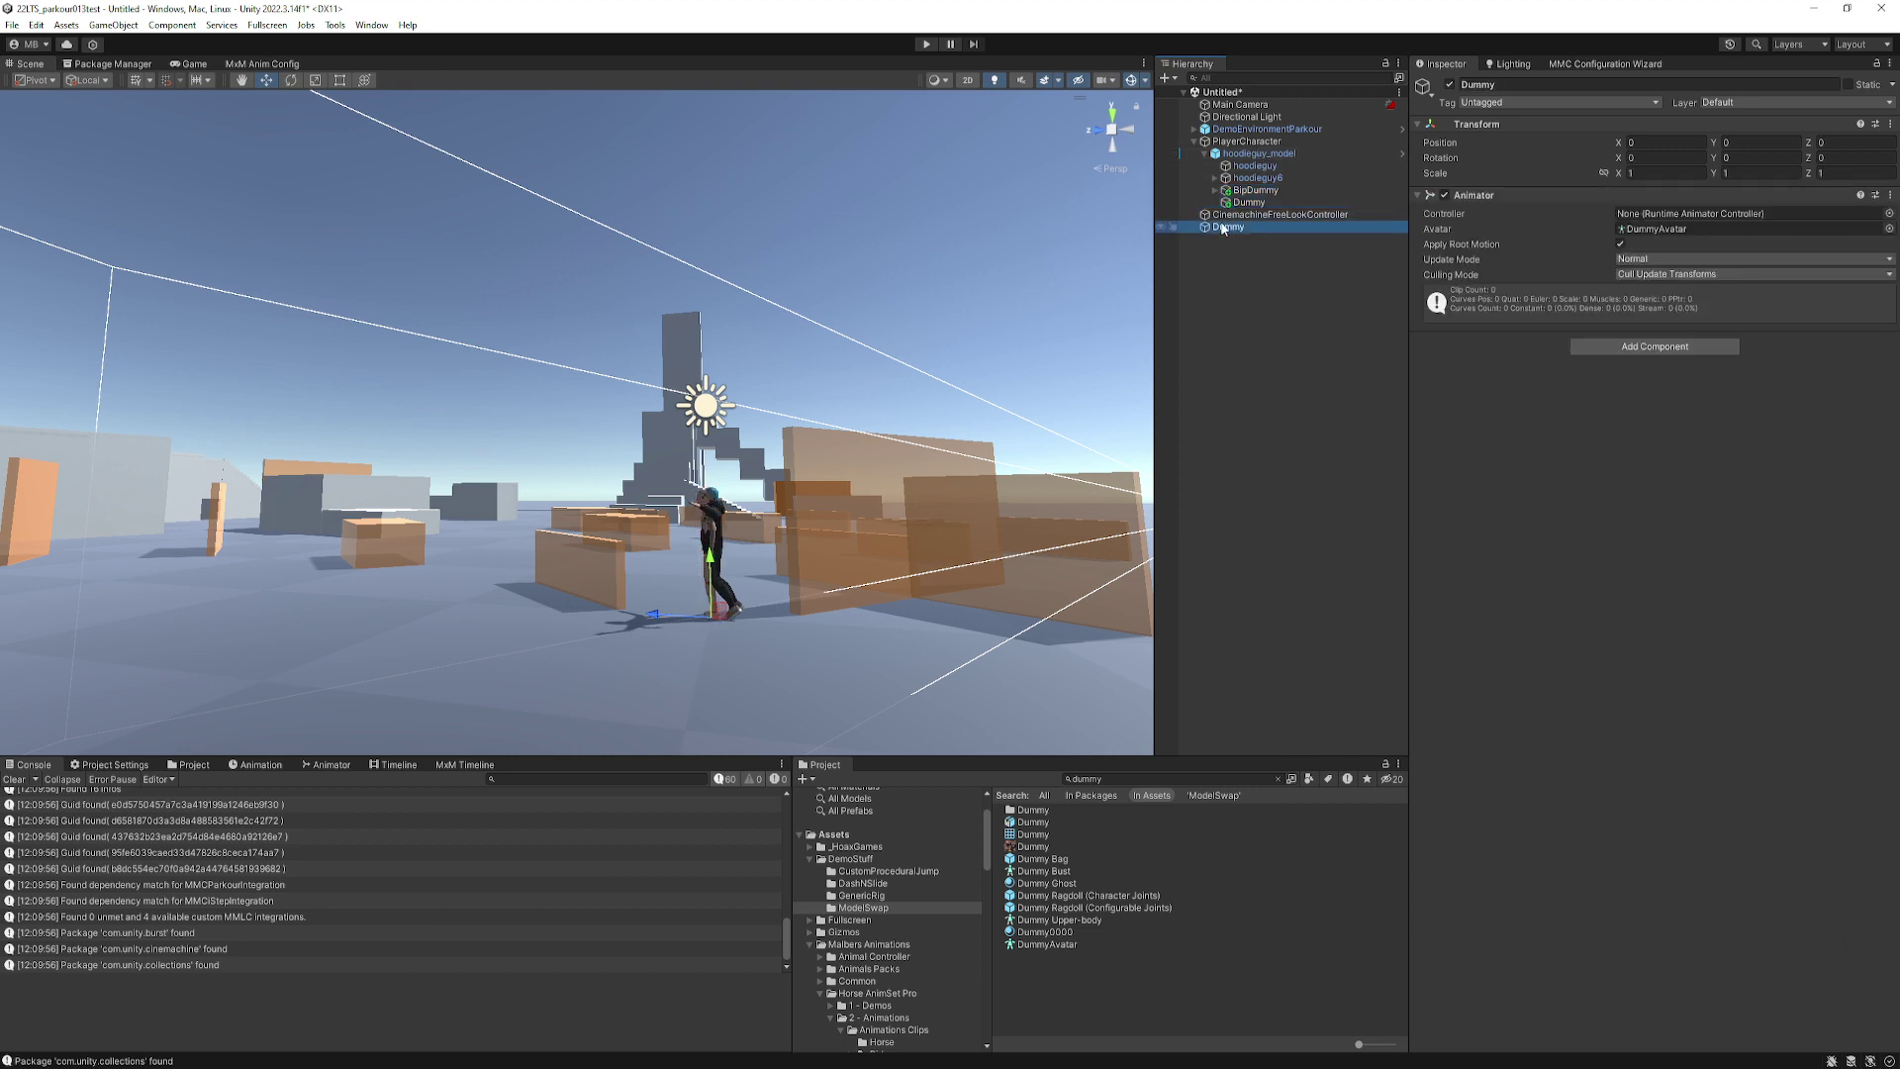
key("Delete")
Attach the SwapModel script from the ModelSwap folder to hoodieguy_model, with swap key Q.
left_click(1232, 154)
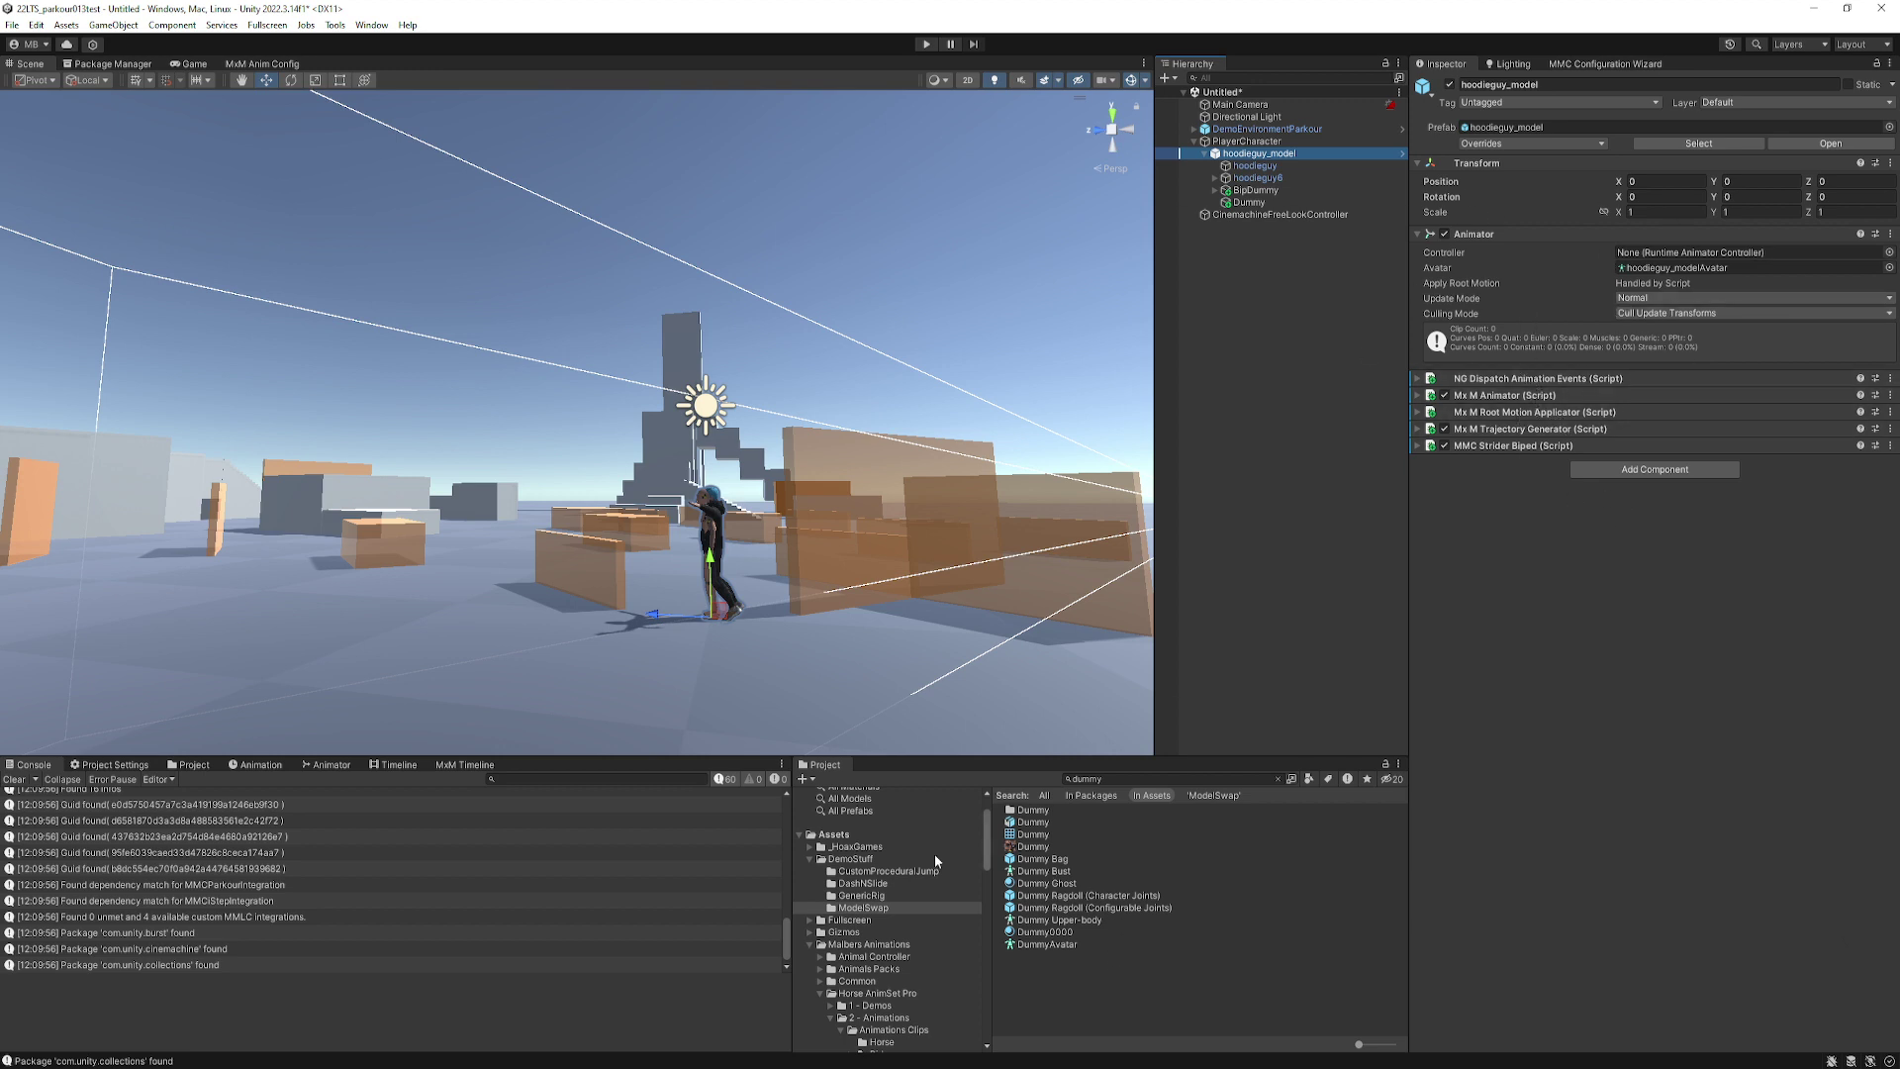
left_click(857, 910)
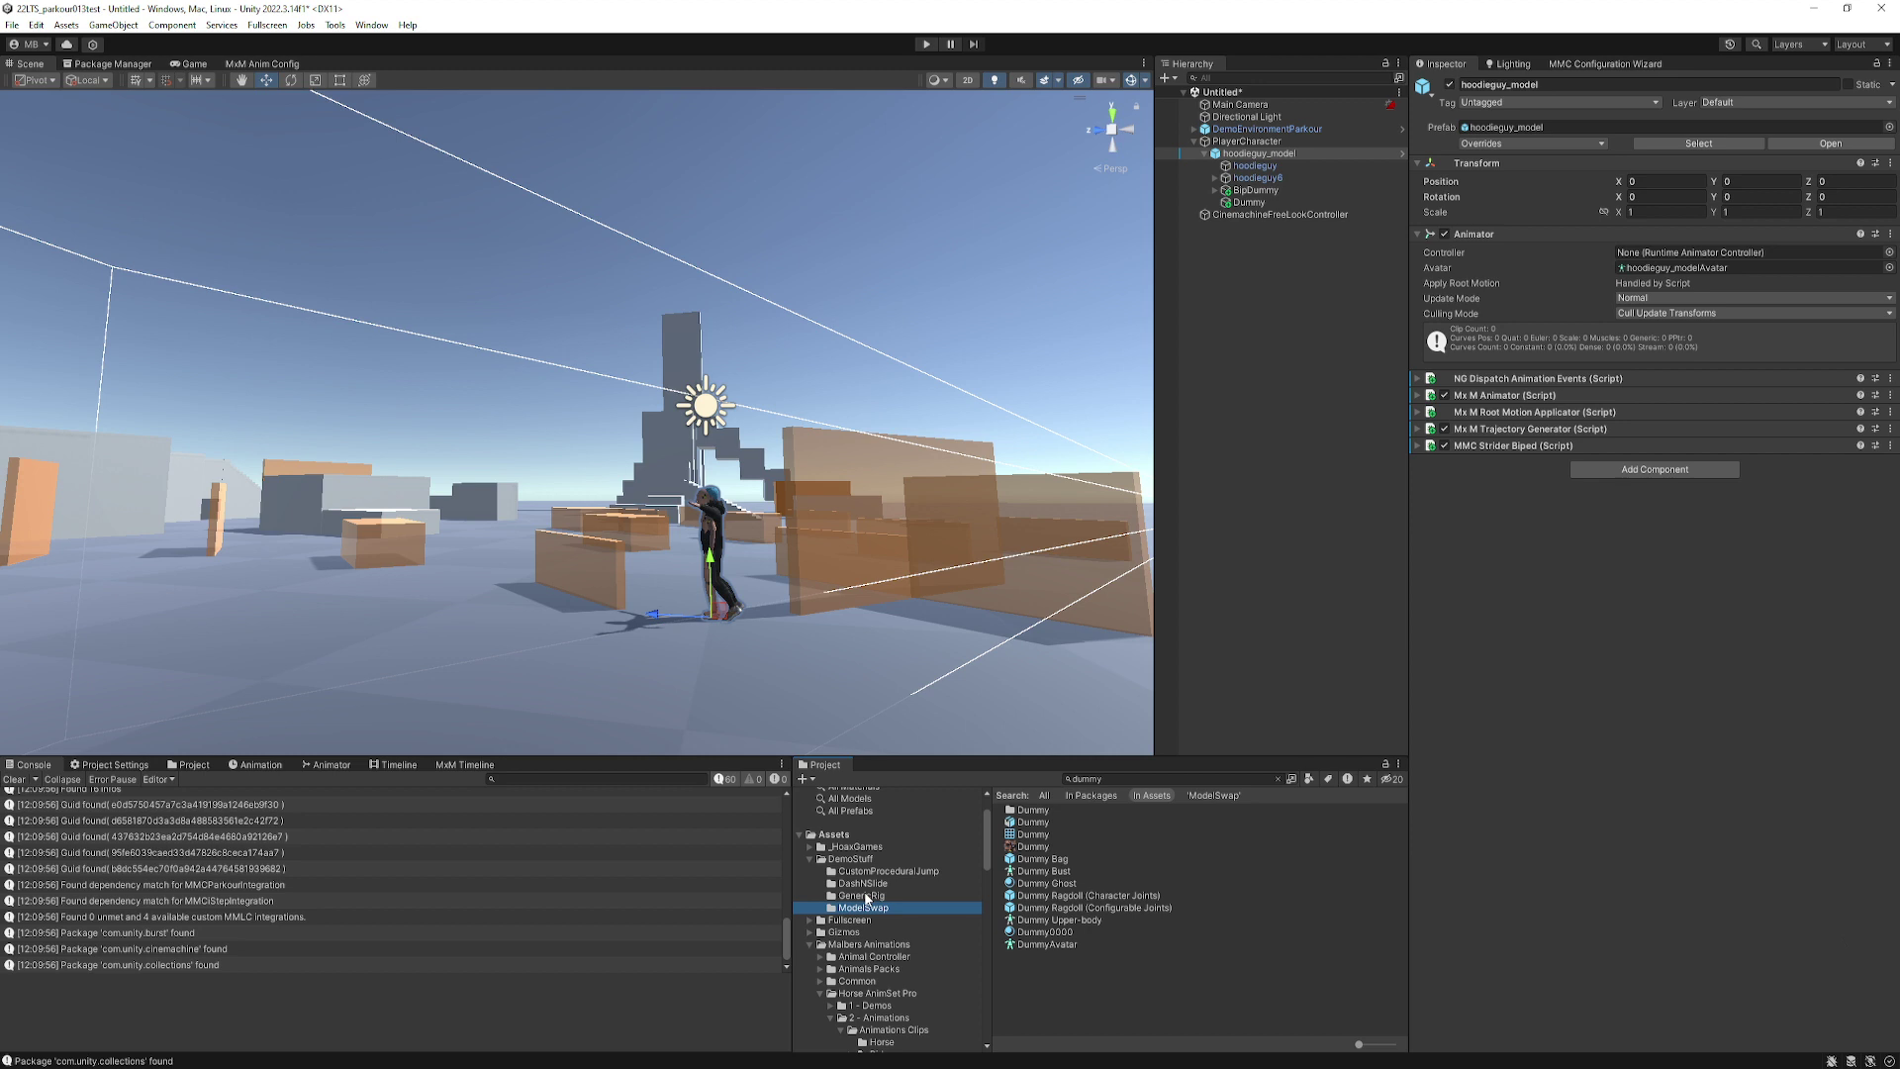
left_click(861, 896)
left_click(875, 910)
left_click_drag(1029, 822, 1570, 478)
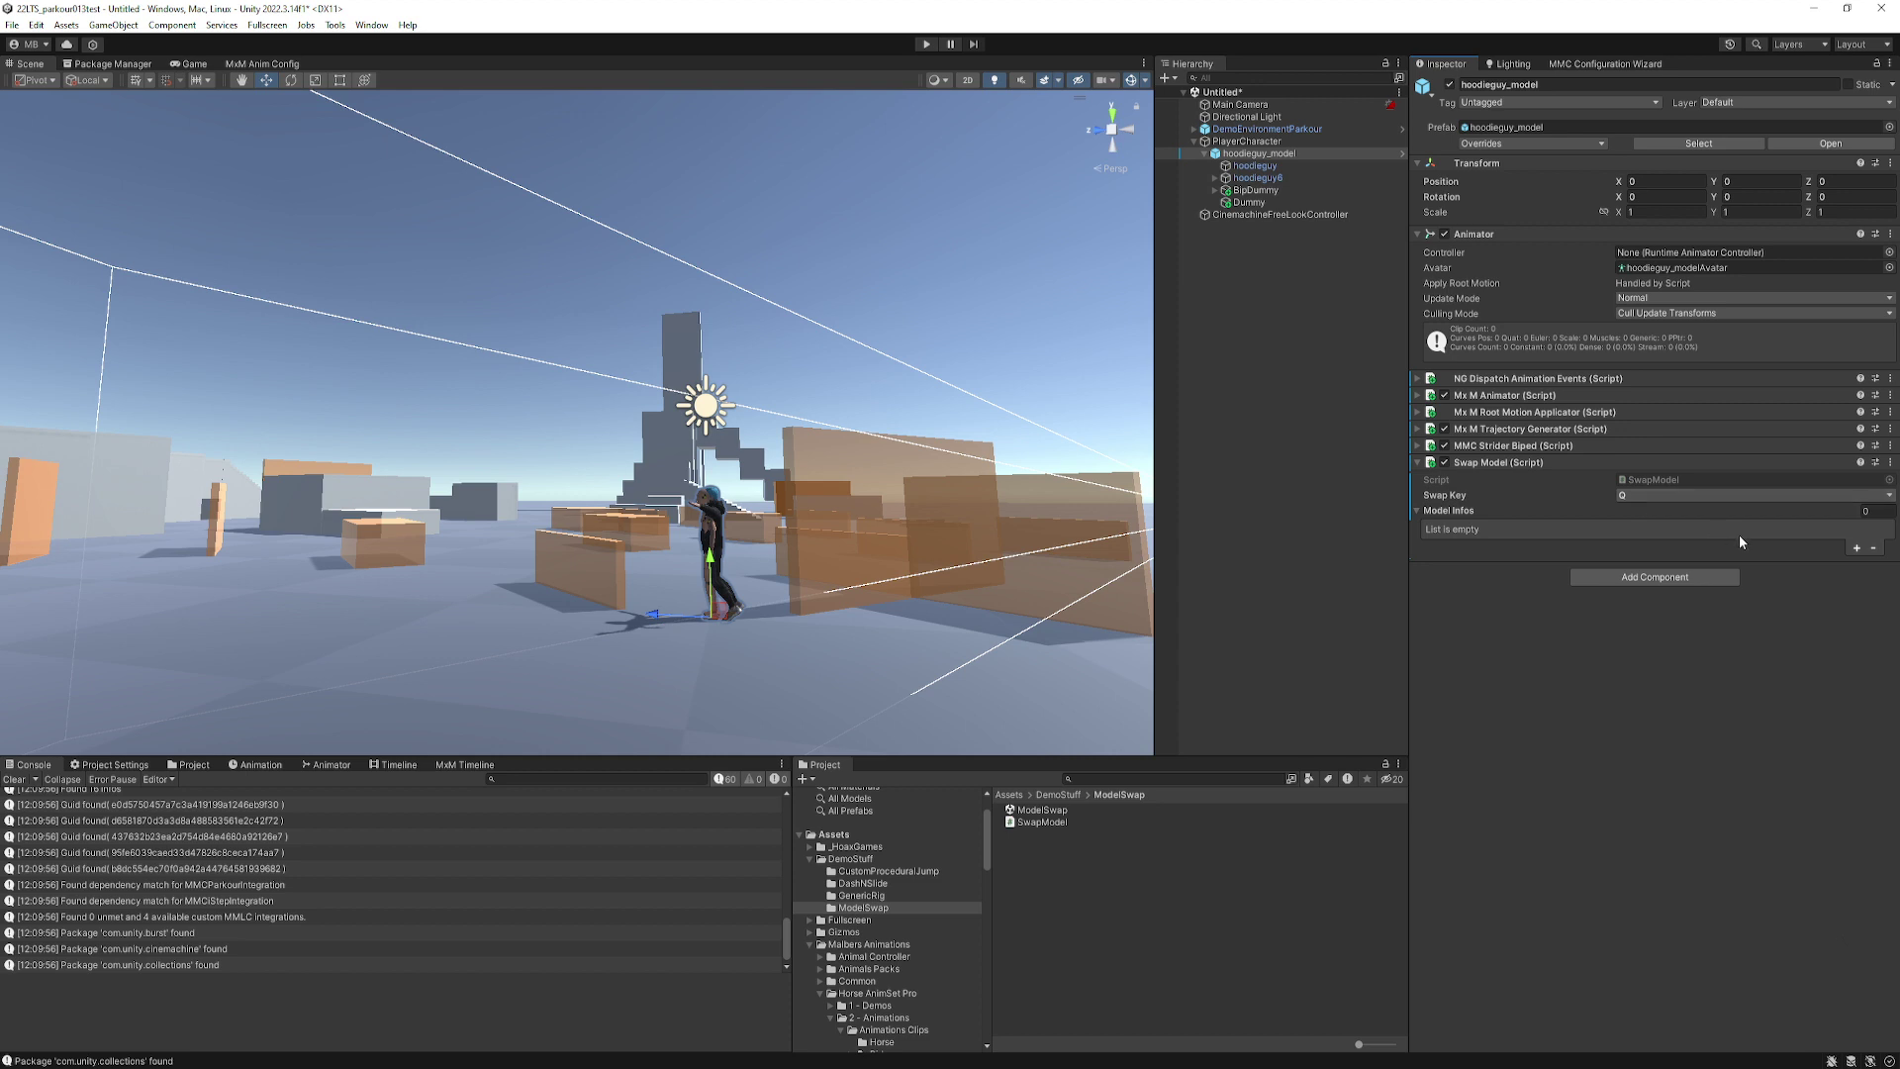
Add two Model Infos entries; Element 0 enables hoodieguy and hoodieguy6 with hoodieguy_modelAvatar.
left_click(1856, 548)
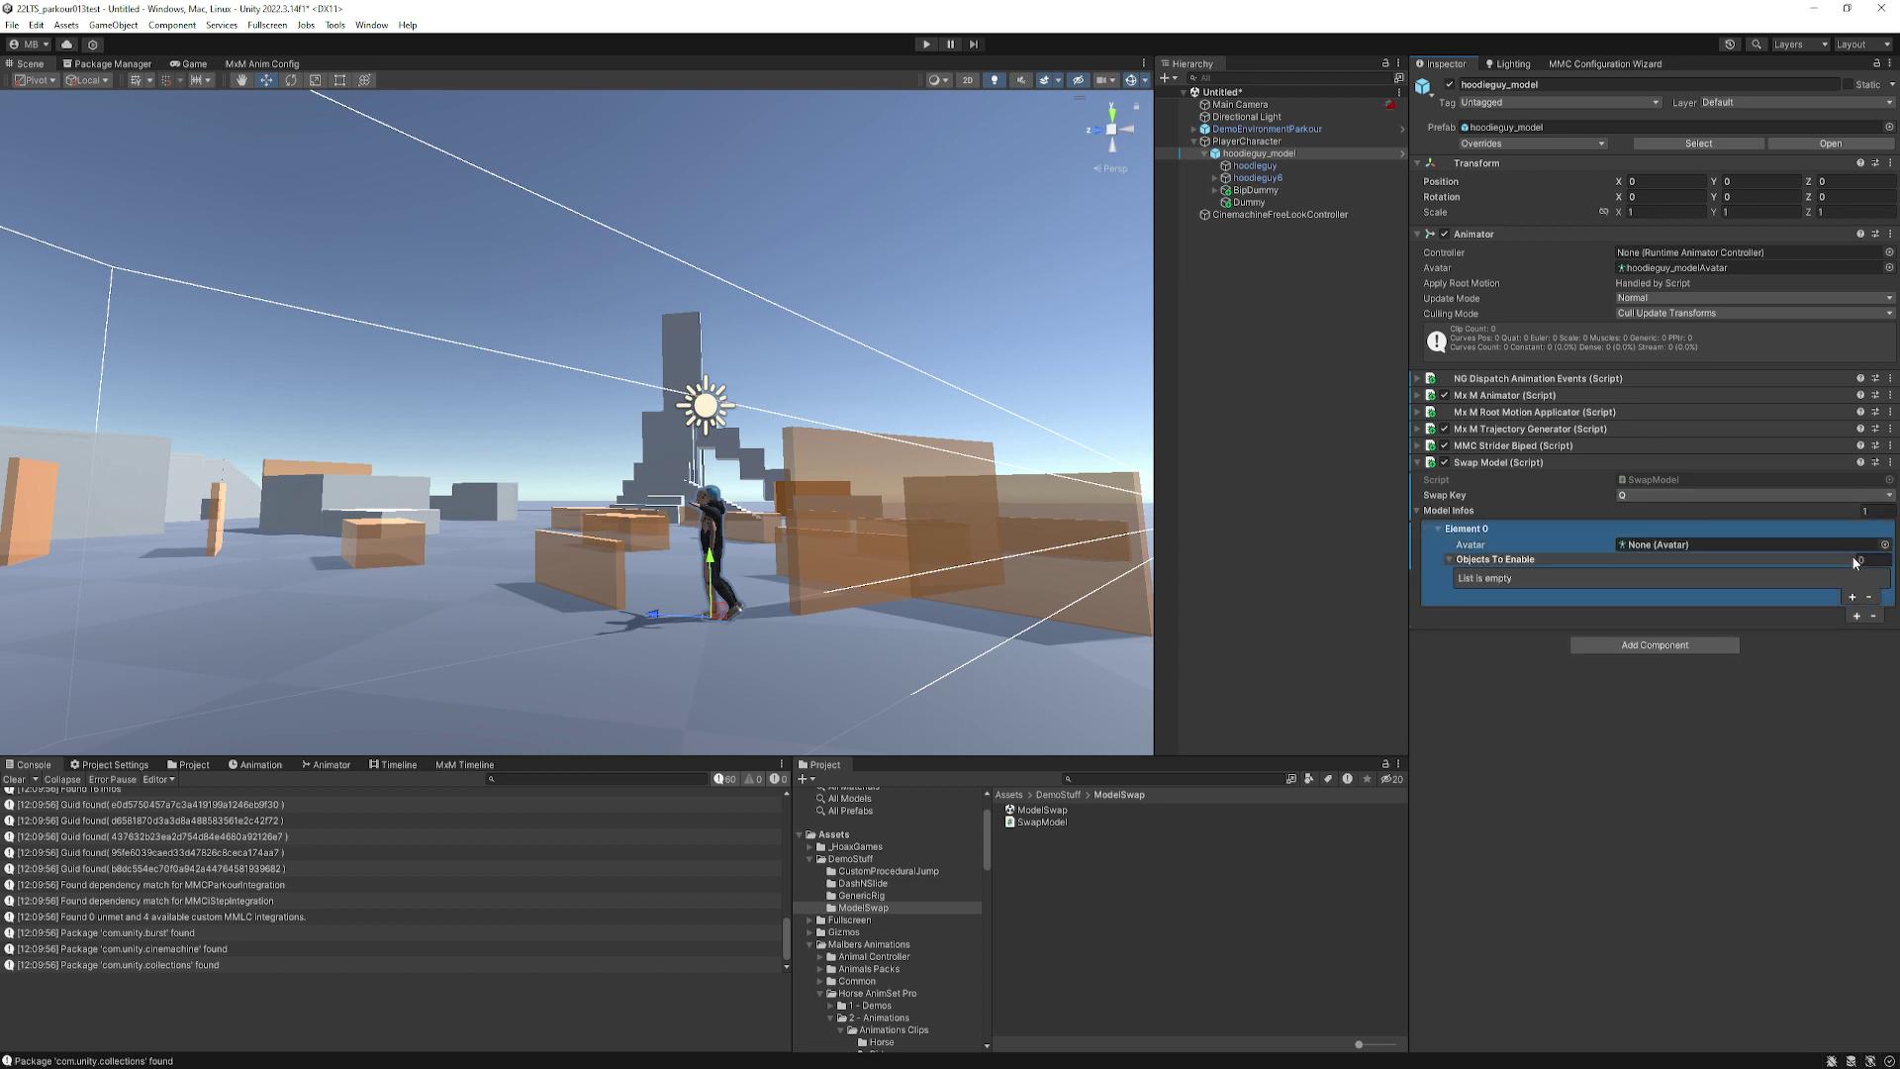
left_click(1856, 615)
left_click(1851, 597)
left_click(1851, 597)
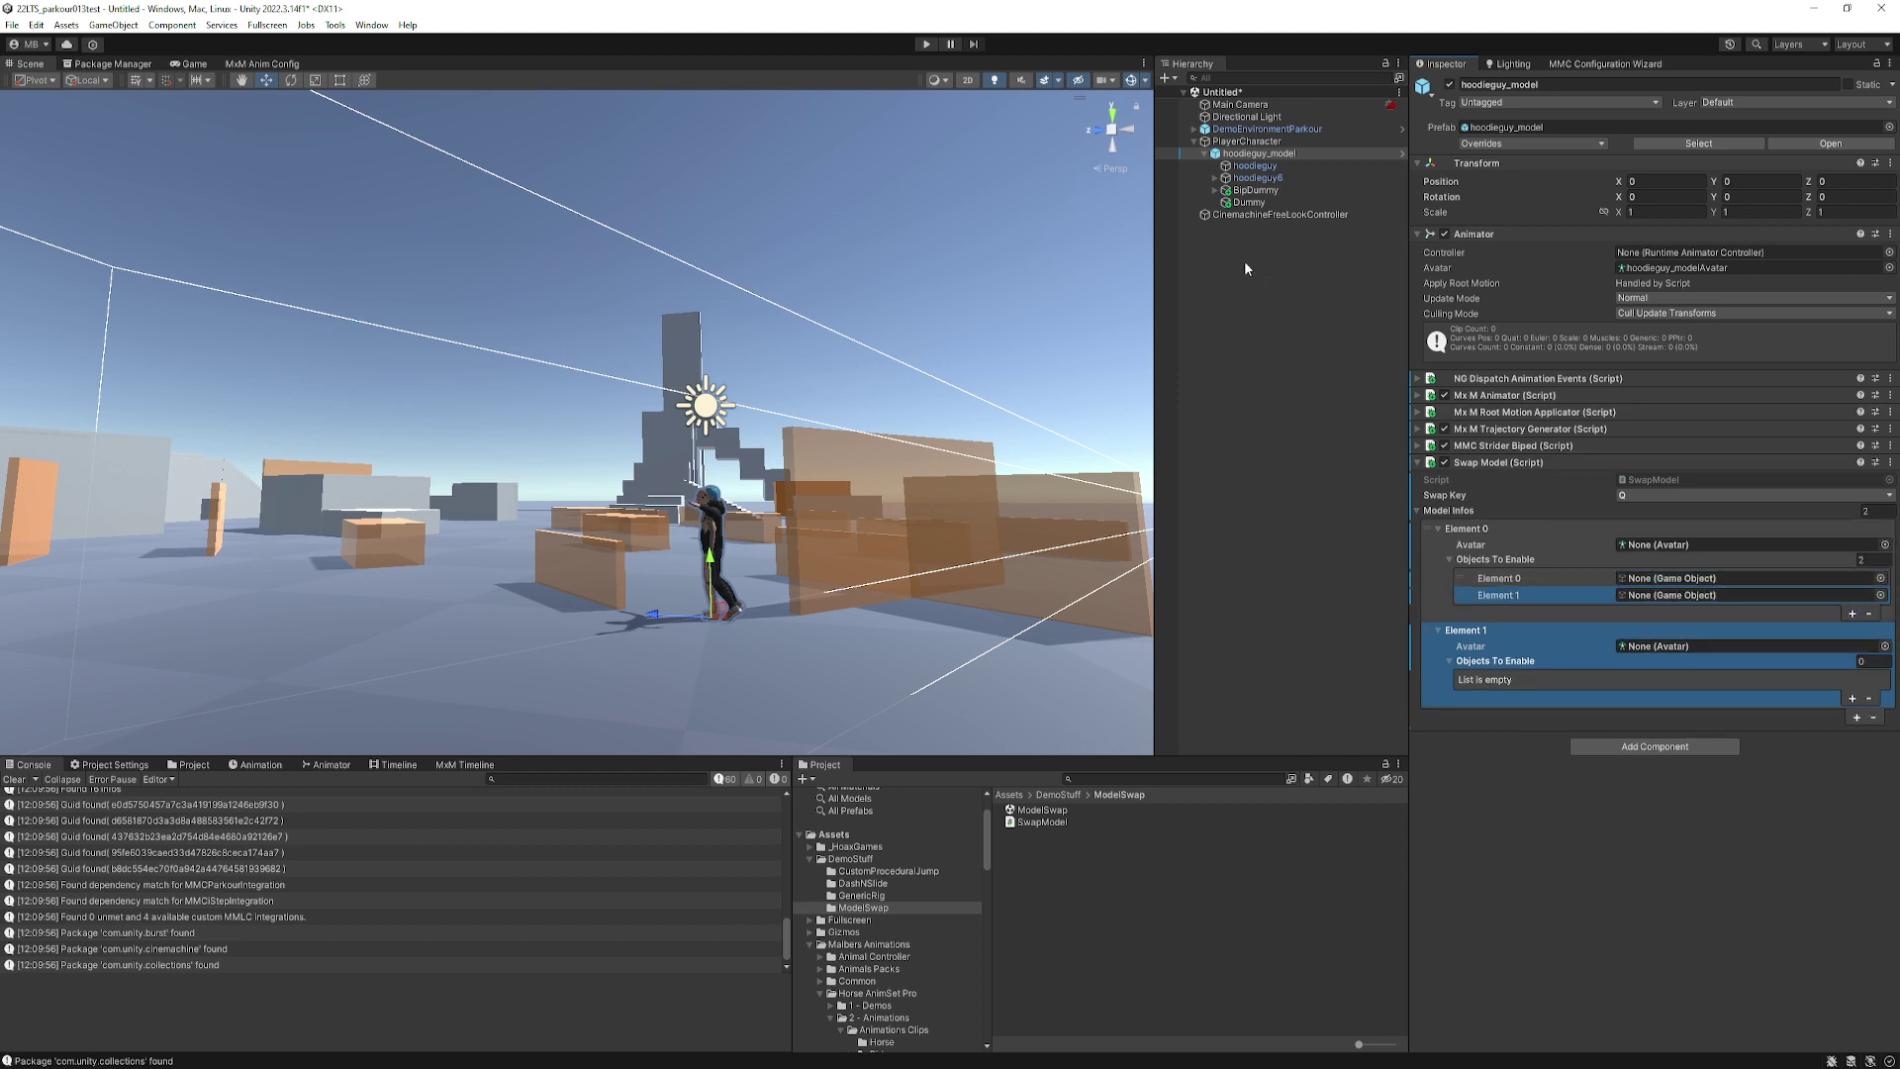
left_click_drag(1242, 190, 1701, 579)
left_click(1256, 153)
left_click_drag(1263, 173, 1699, 599)
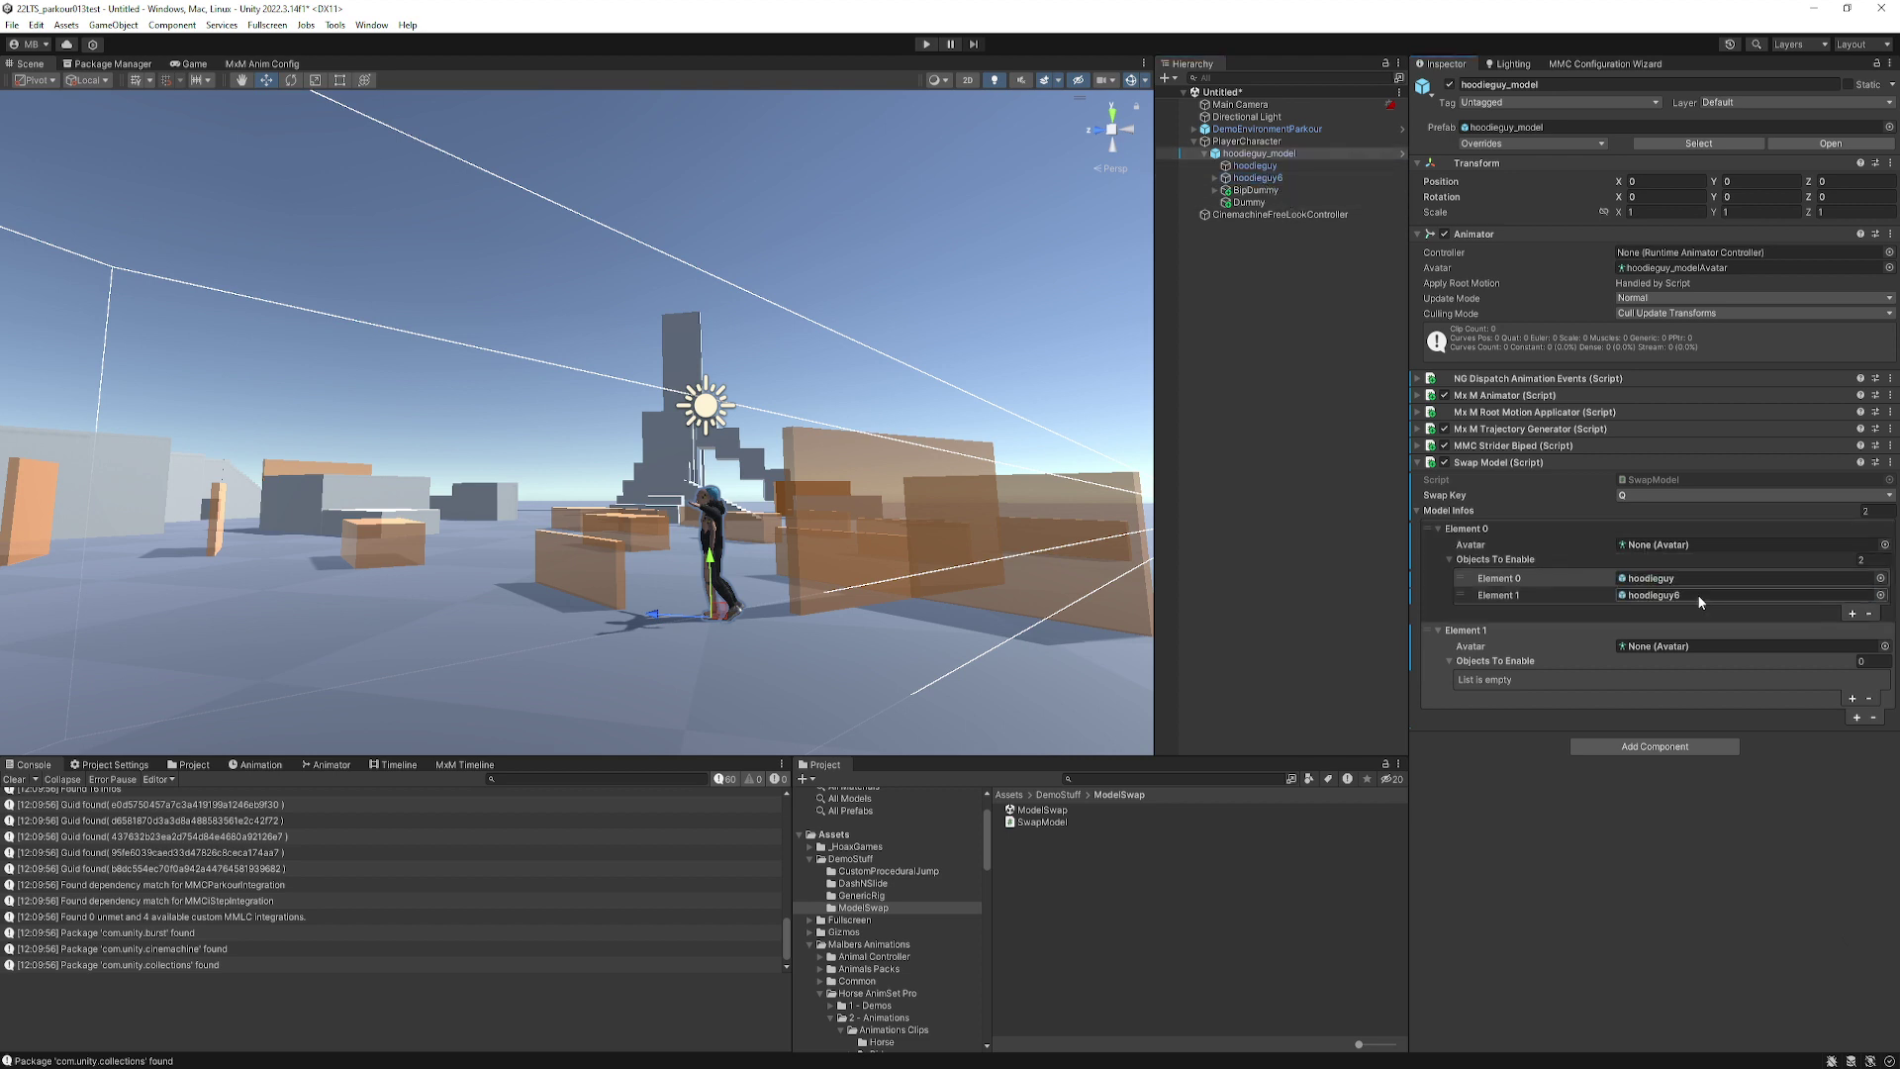
left_click(1675, 268)
left_click_drag(1071, 917, 1678, 547)
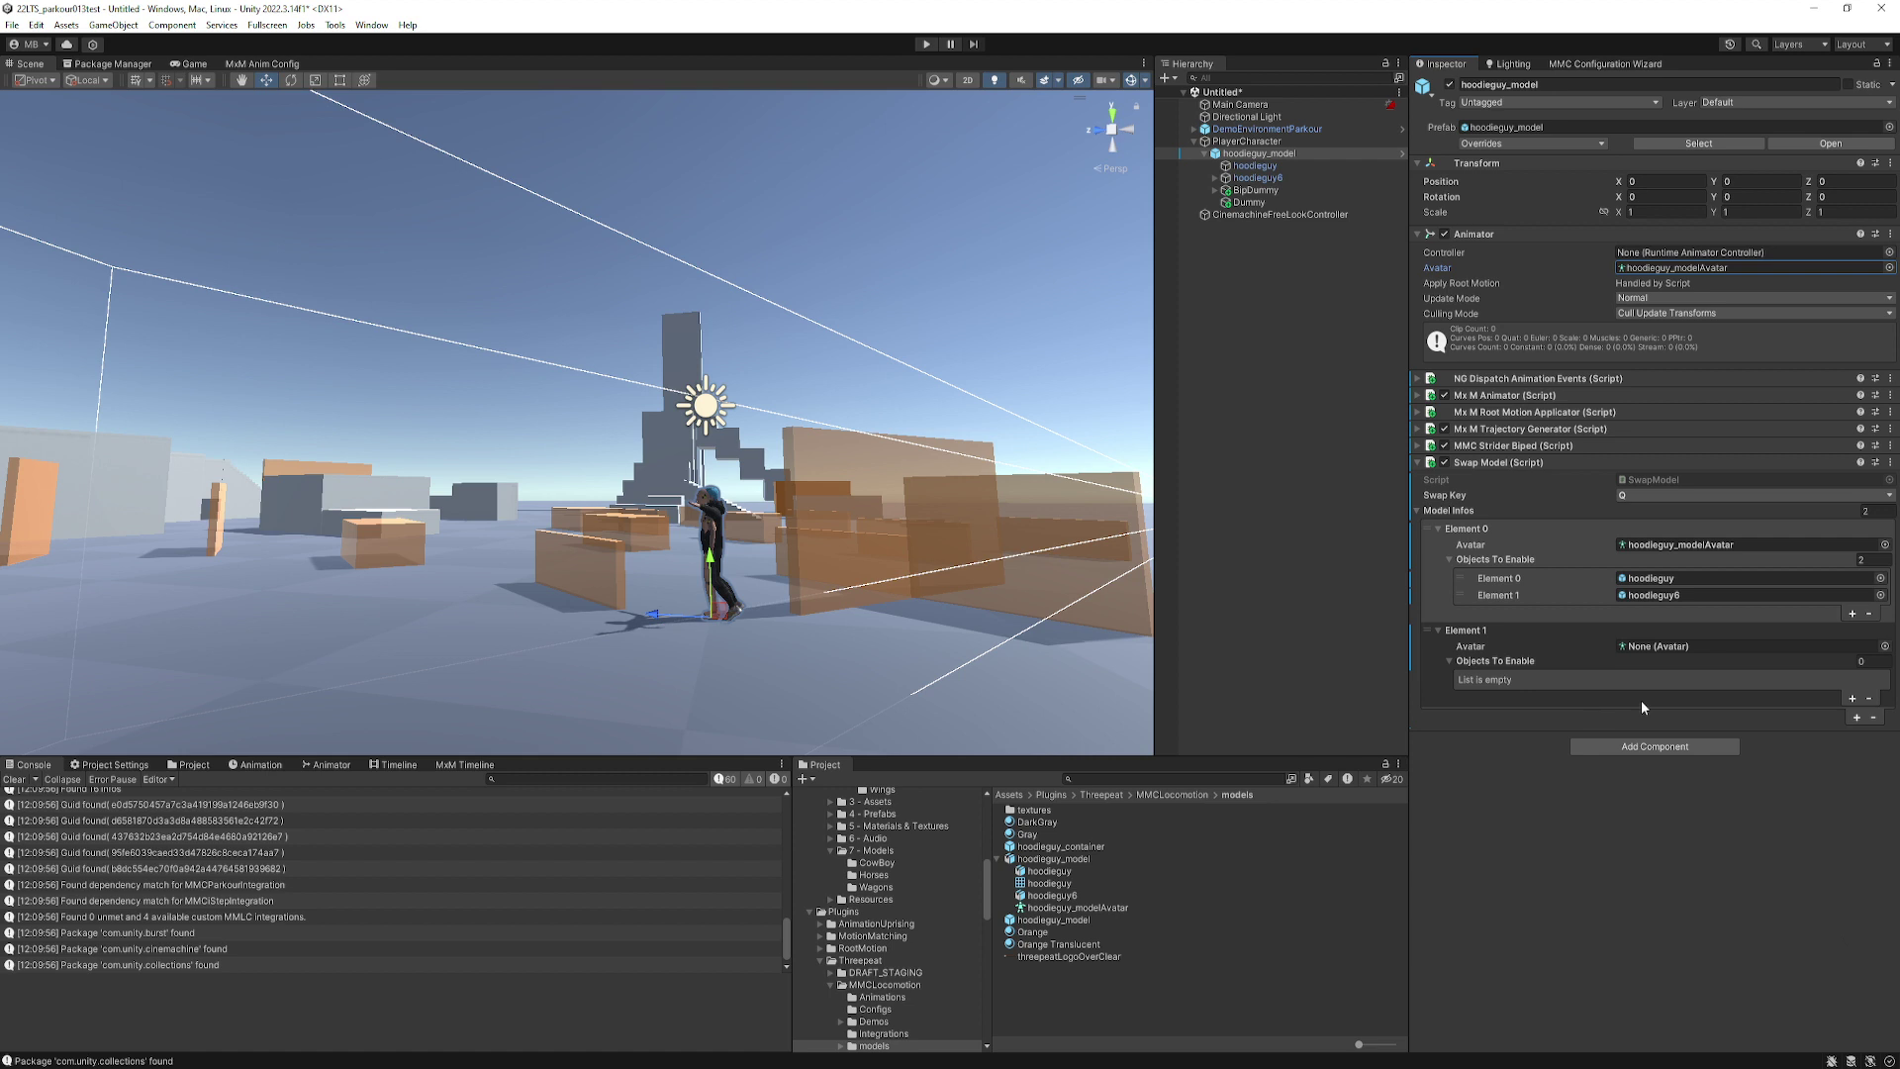
Make Element 1 enable BipDummy and Dummy, then search the Project for the Dummy model asset.
left_click(1850, 699)
left_click(1850, 698)
left_click(1848, 699)
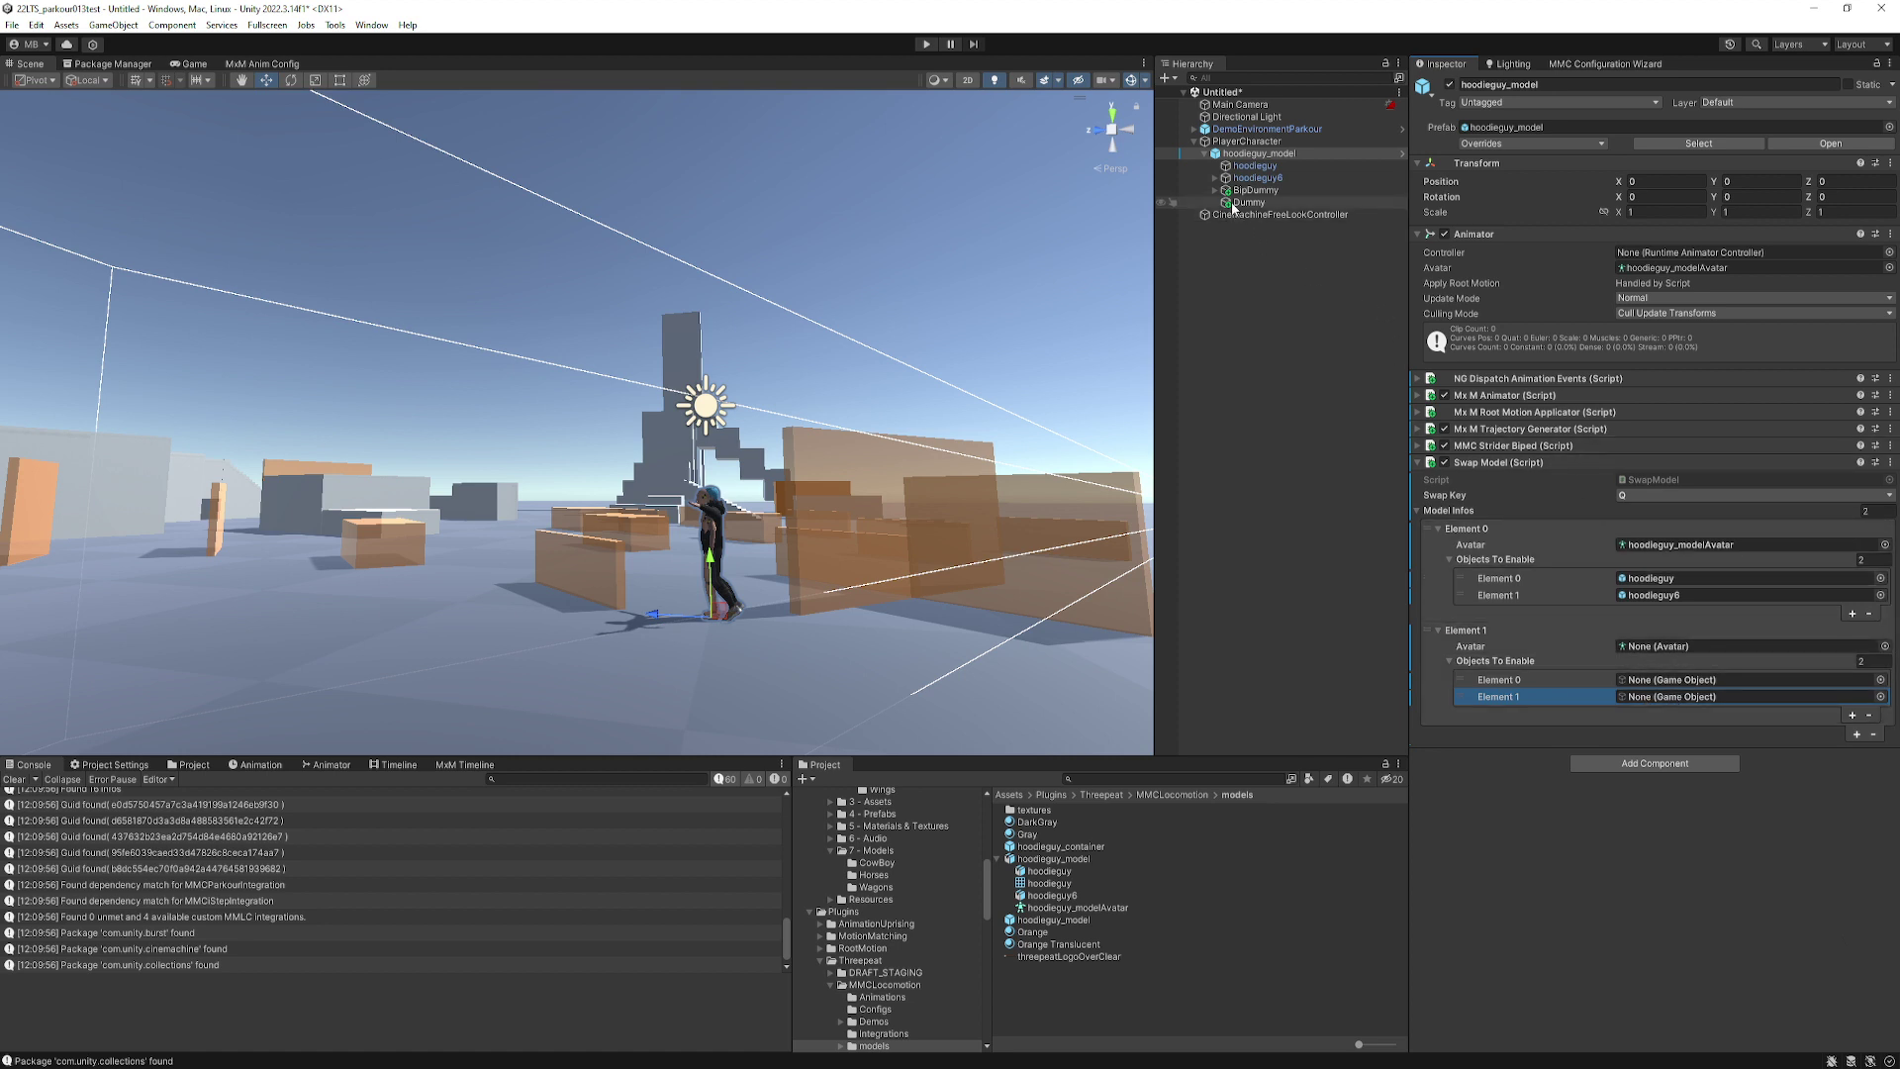
left_click_drag(1237, 191, 1698, 680)
left_click_drag(1237, 203, 1683, 694)
left_click(1223, 776)
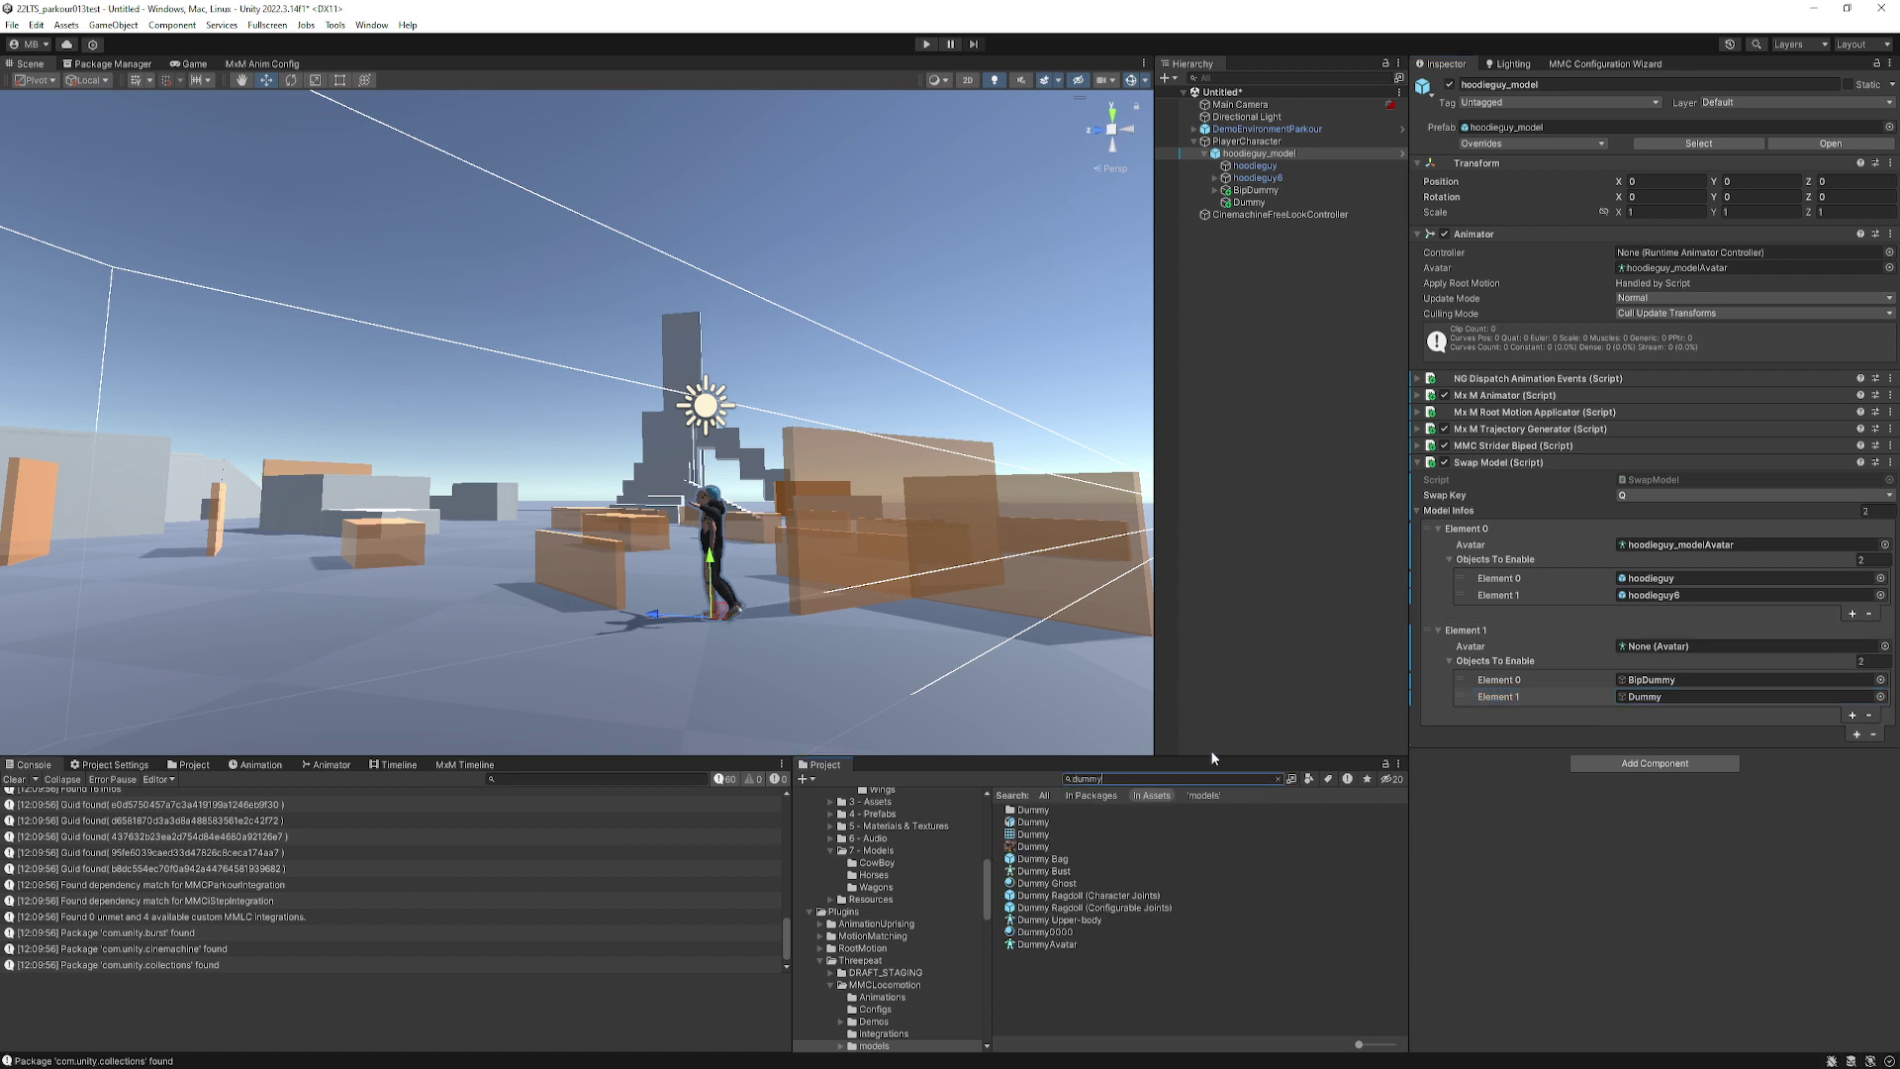
left_click(1029, 823)
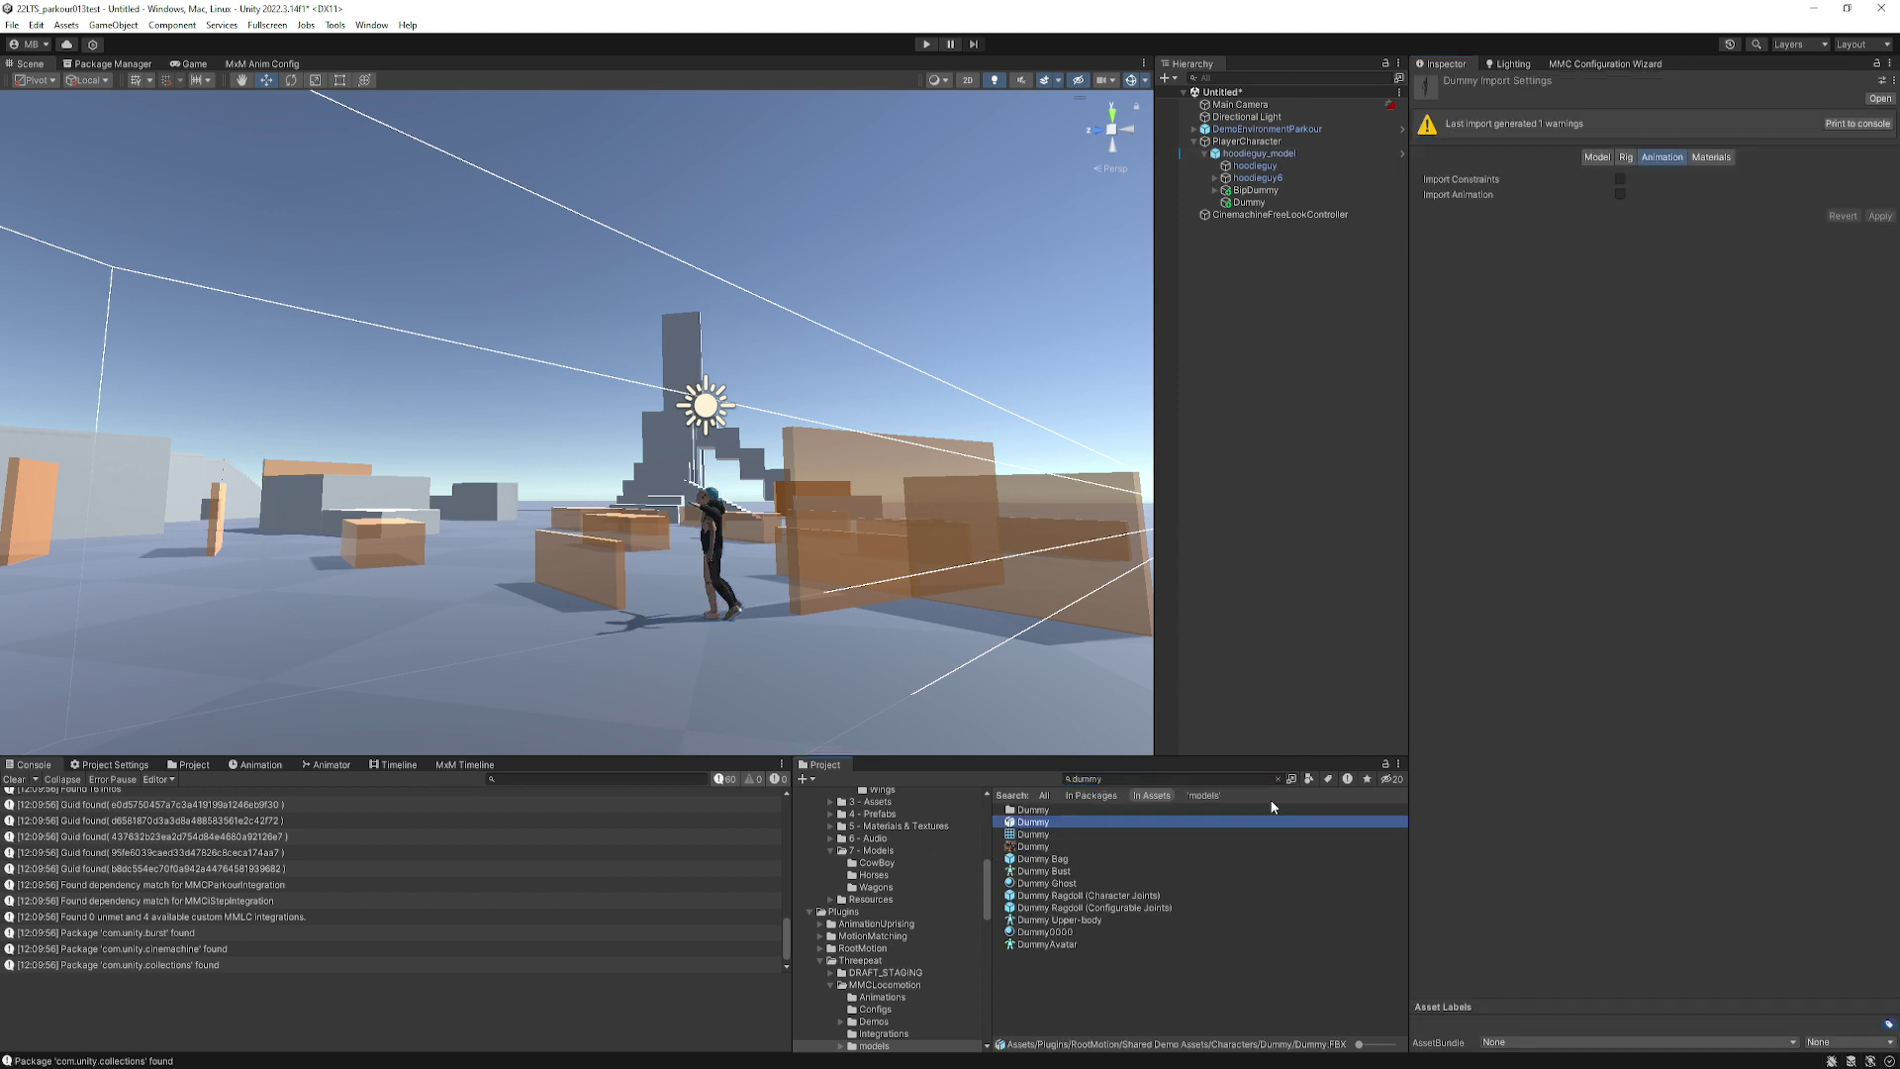
Assign DummyAvatar from the expanded Dummy model to Element 1's Avatar field.
left_click(1277, 779)
left_click(999, 858)
left_click(1029, 859)
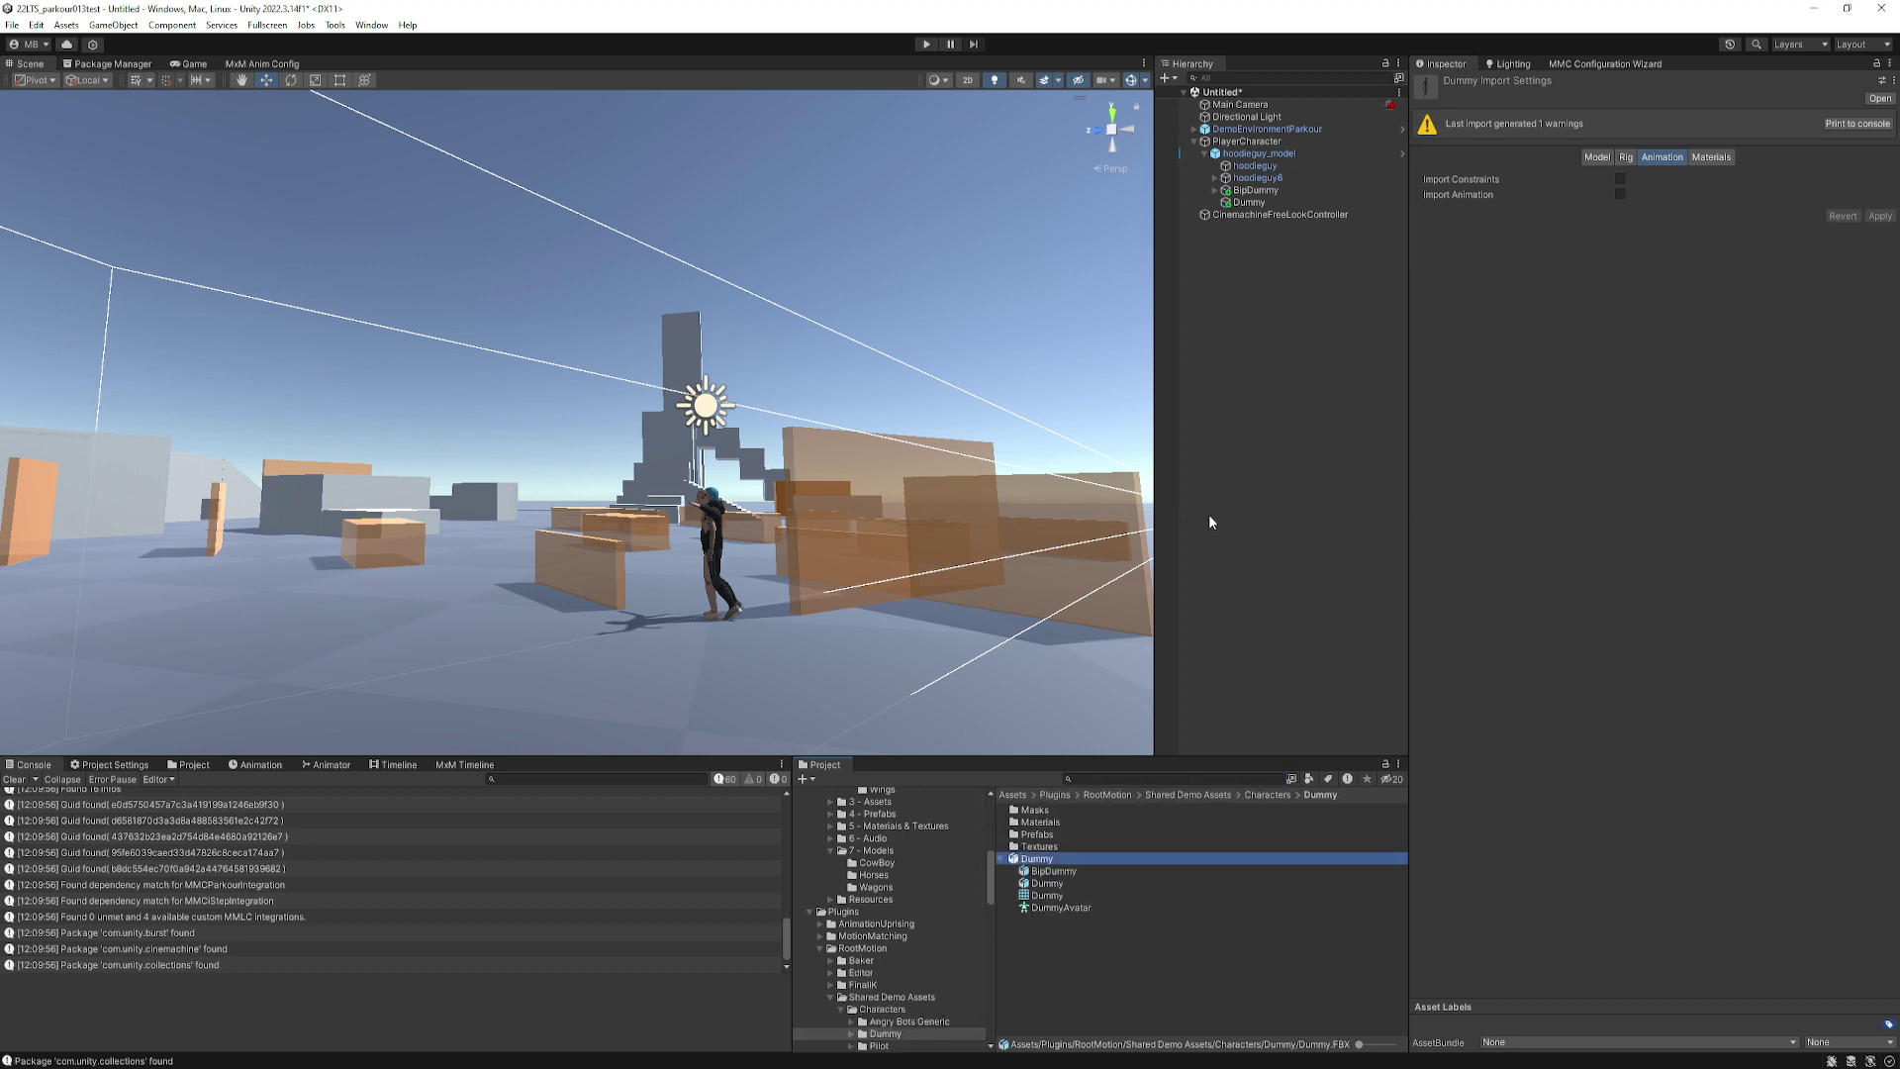
left_click(1249, 155)
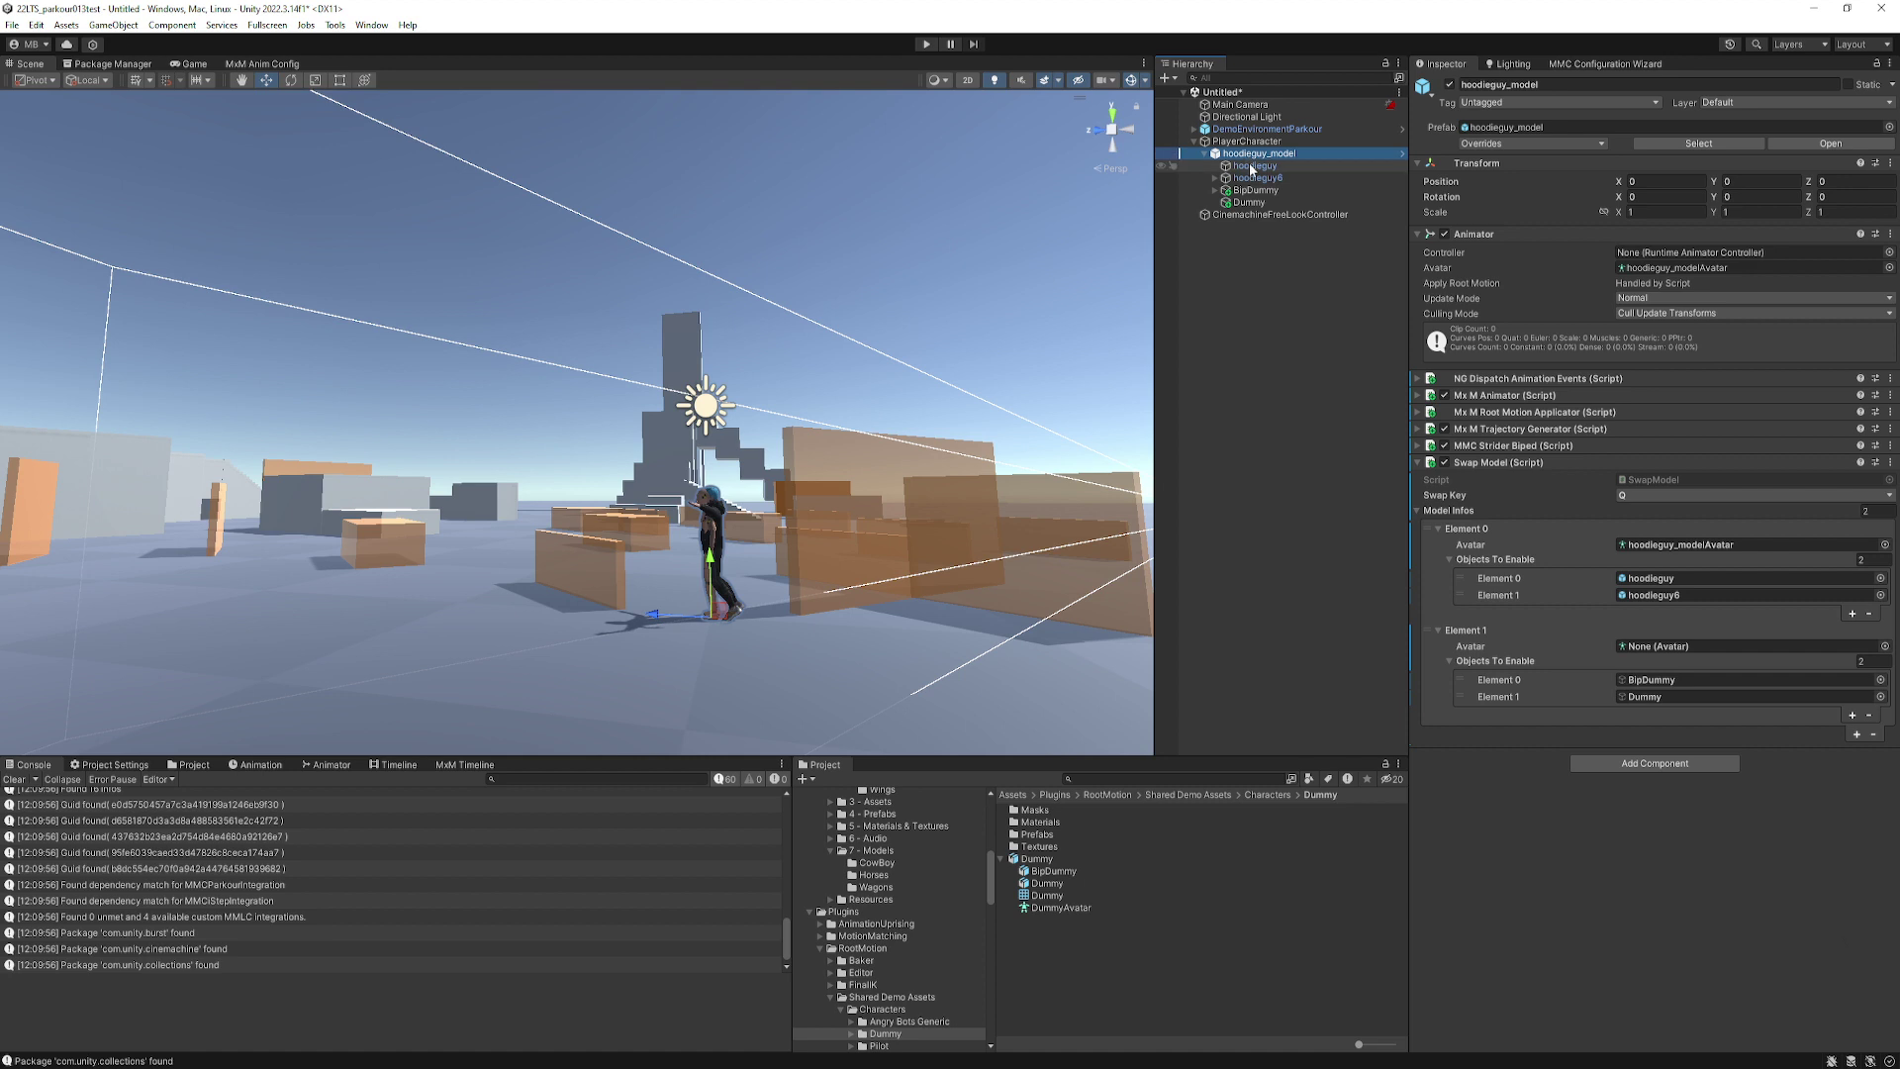
left_click_drag(1046, 906, 1648, 649)
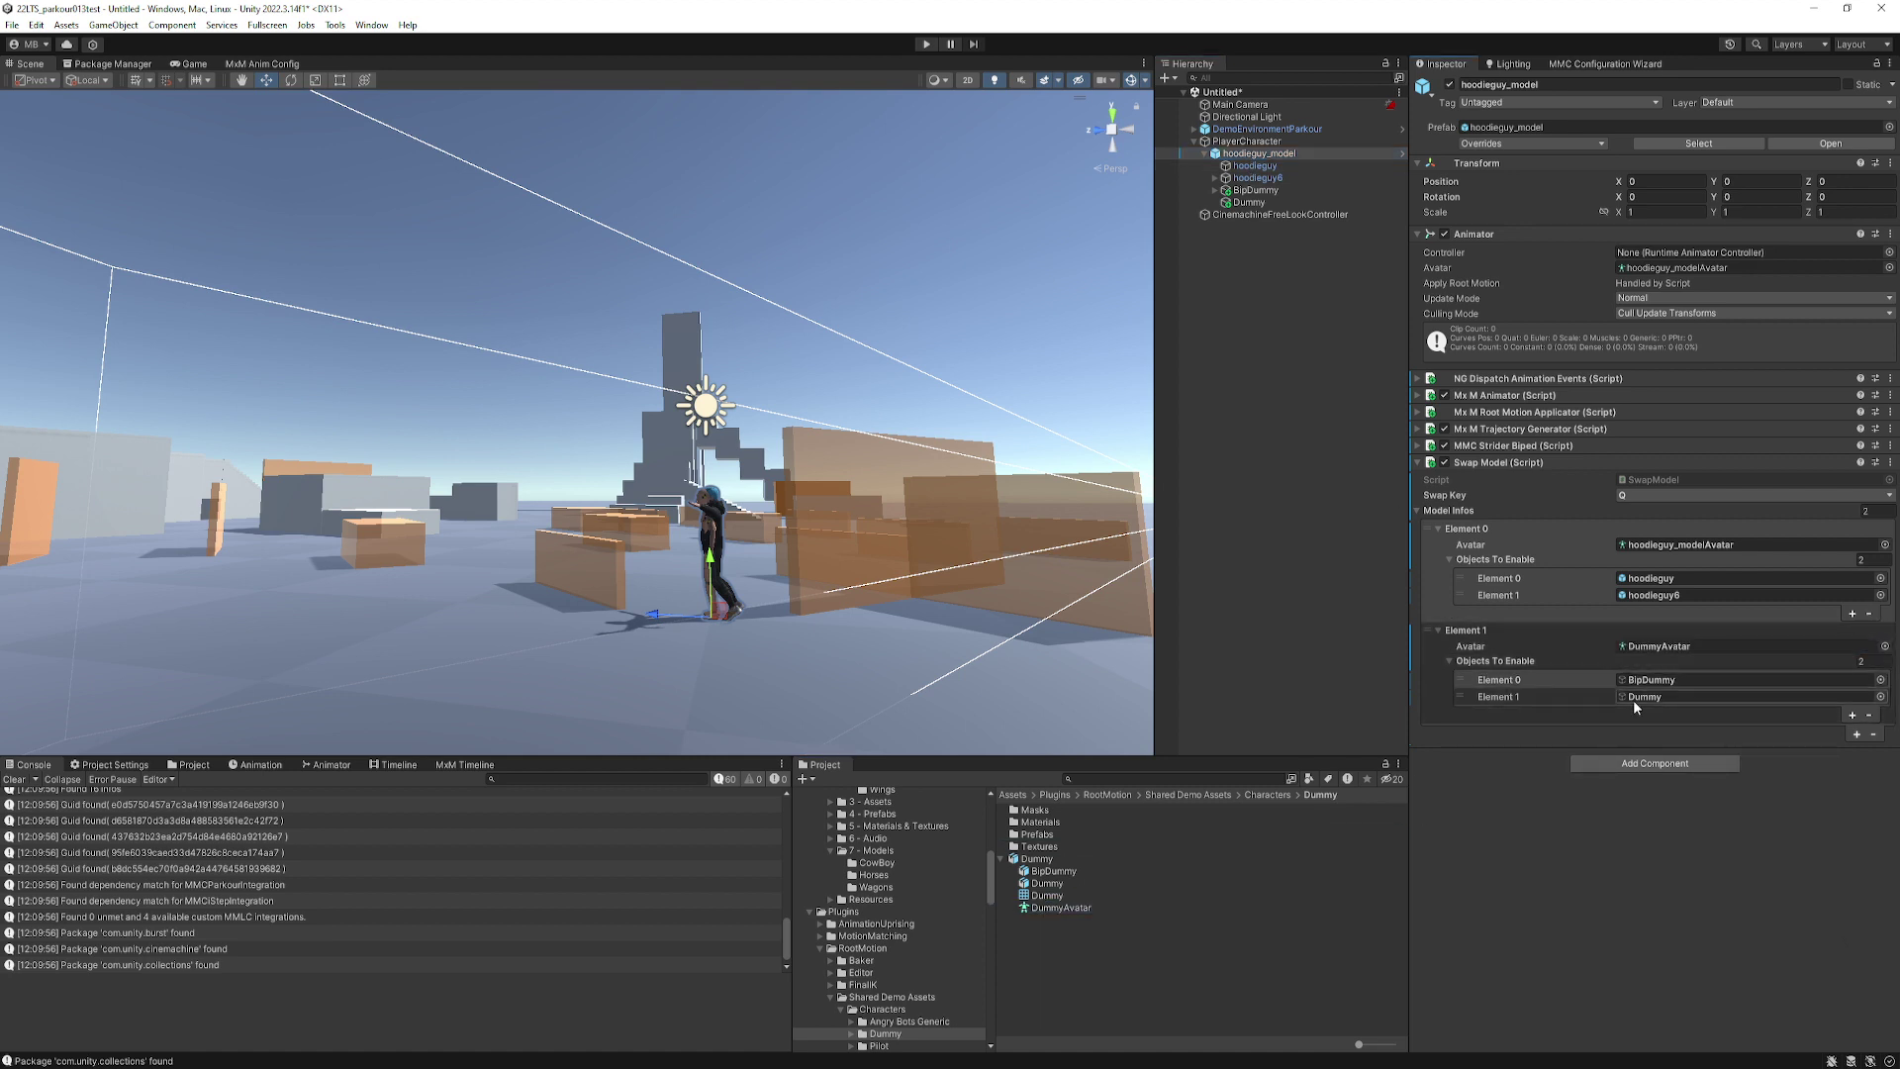
left_click(1254, 190)
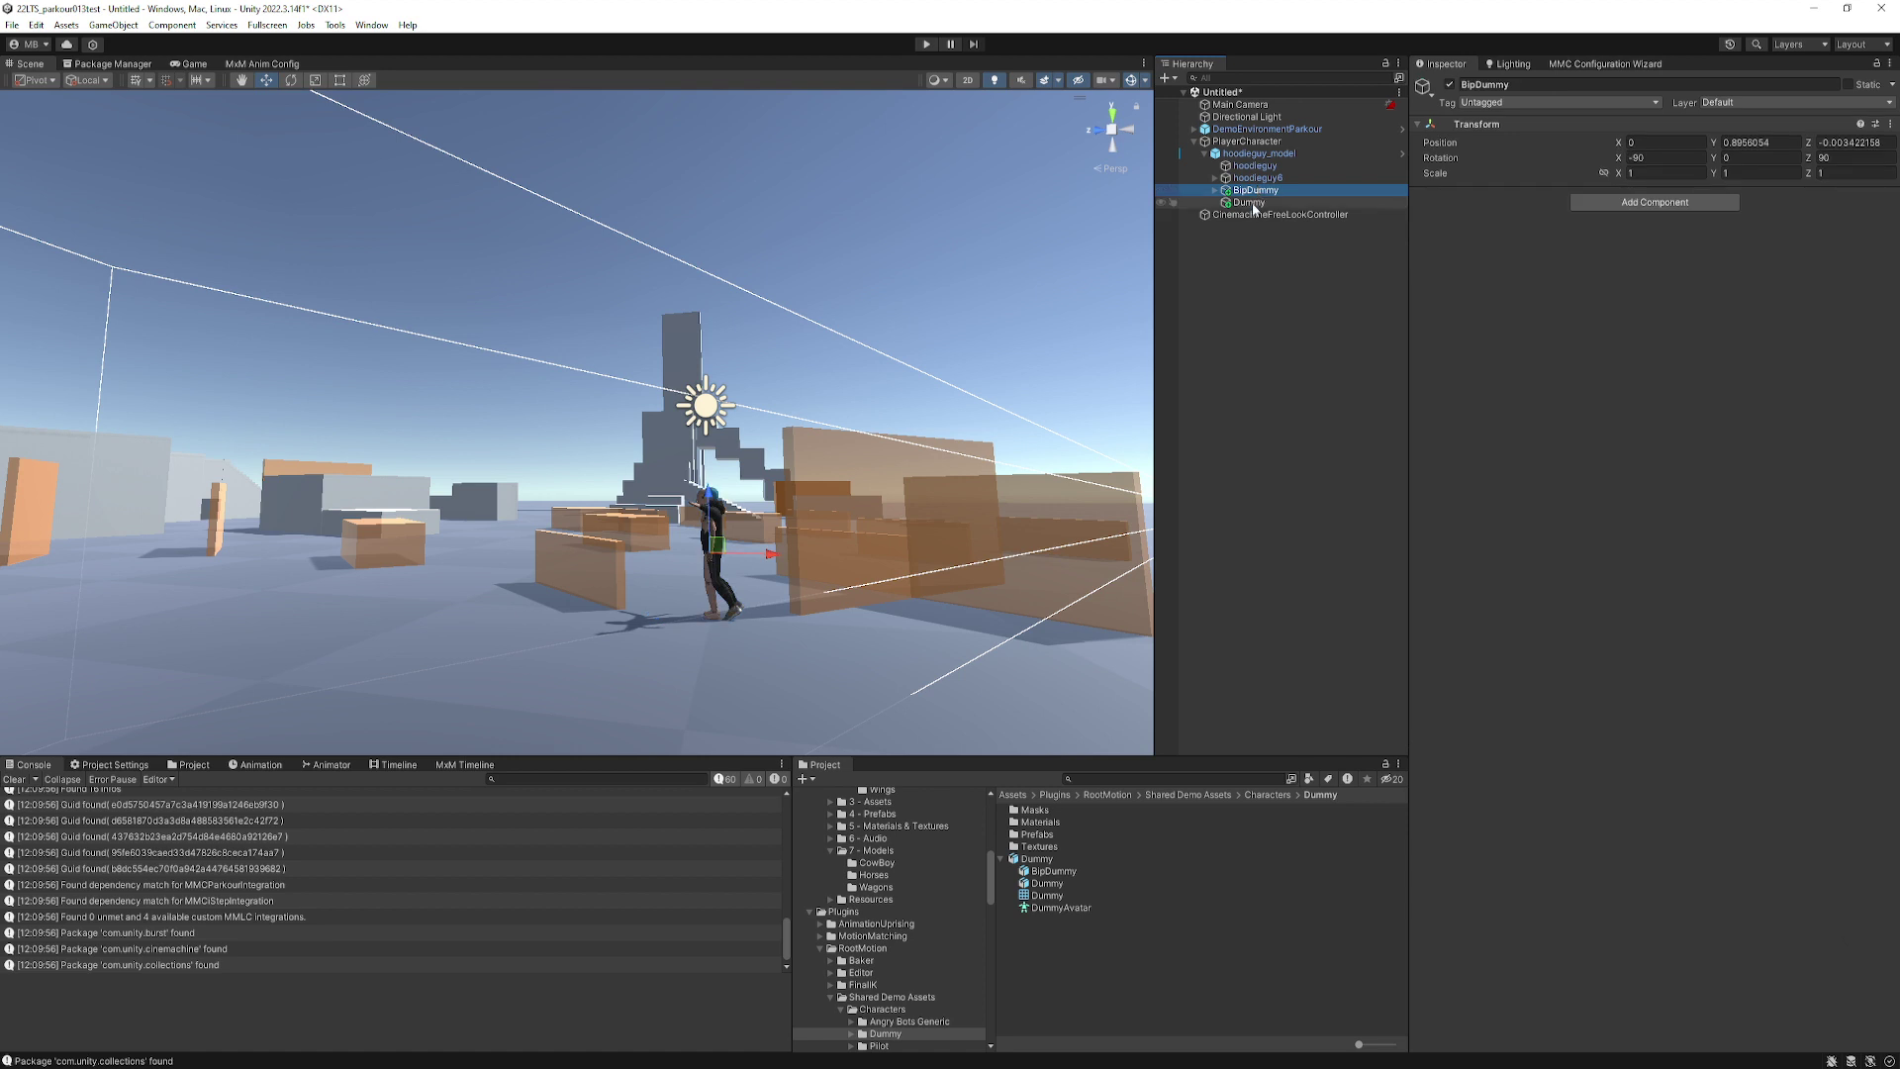
Deactivate BipDummy and Dummy, then enter Play mode with the hoodie character showing.
left_click(1250, 203, "ctrl")
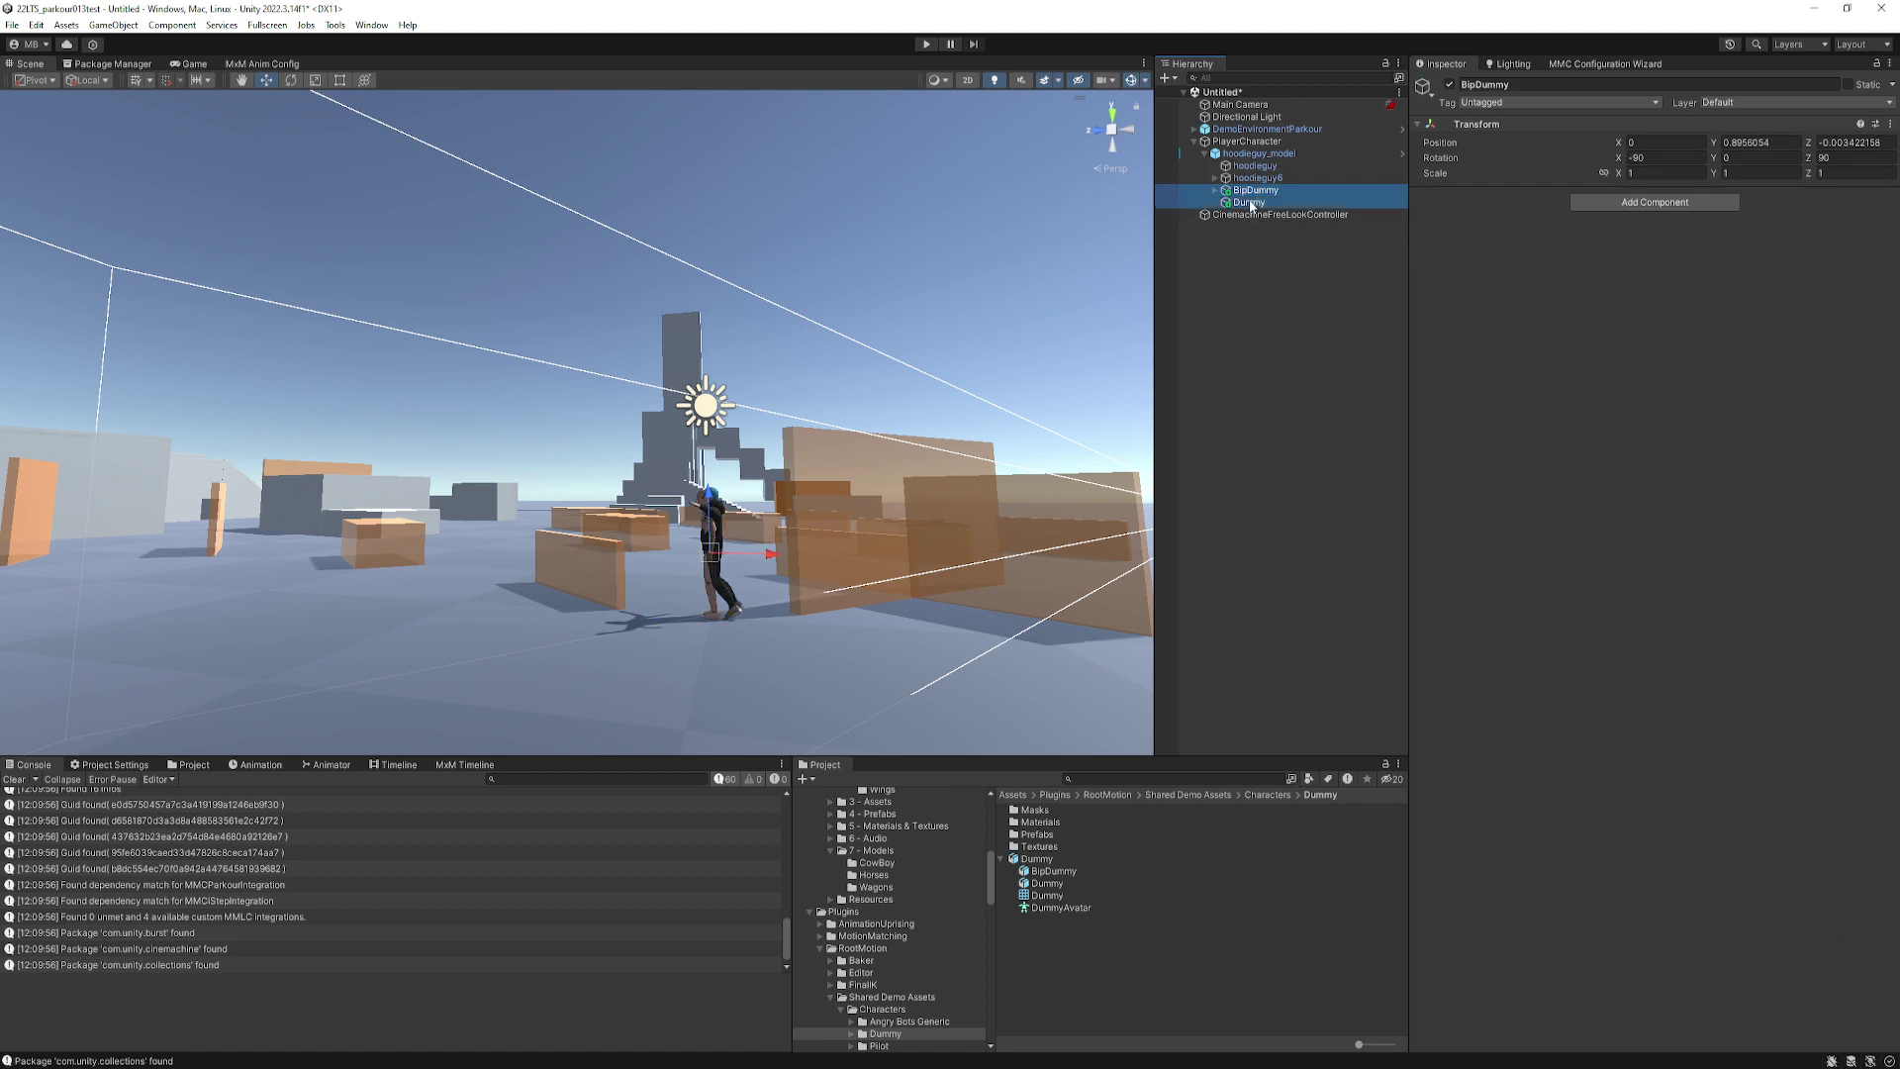
left_click(1448, 85)
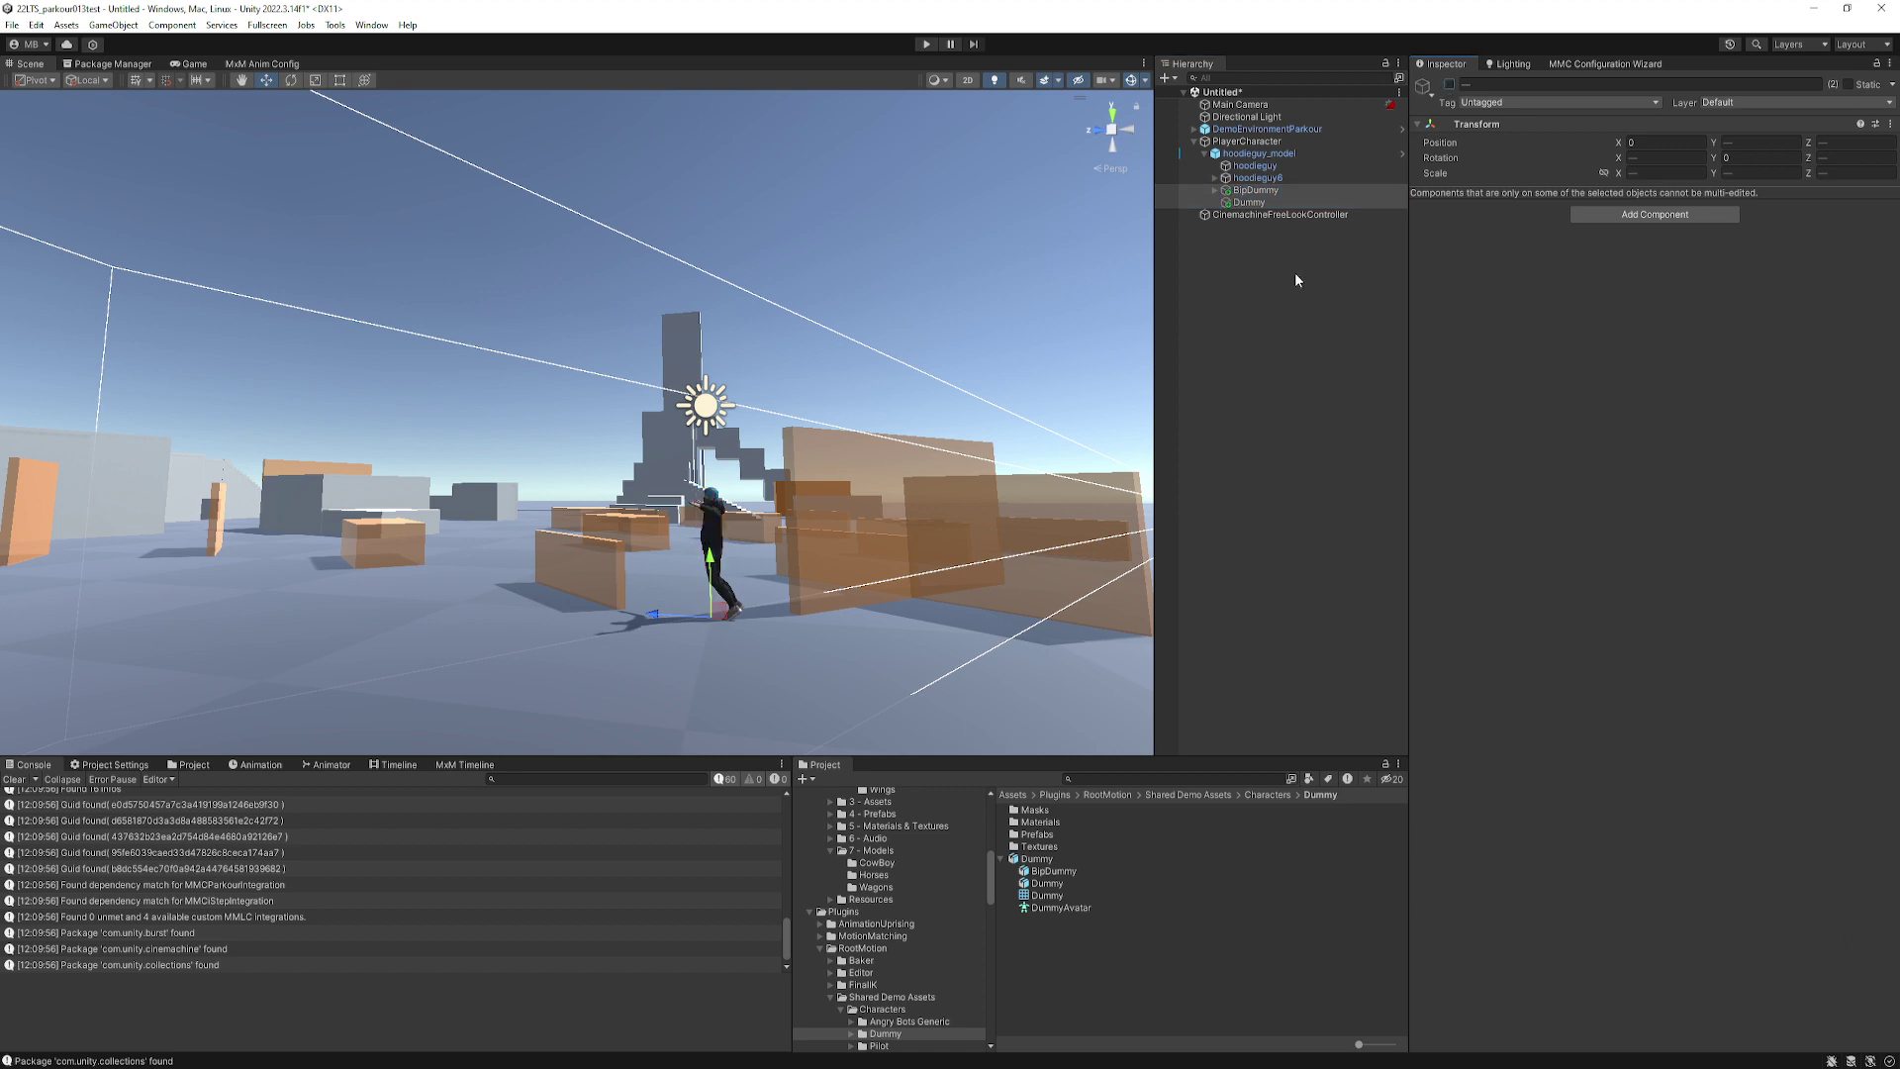
left_click(926, 44)
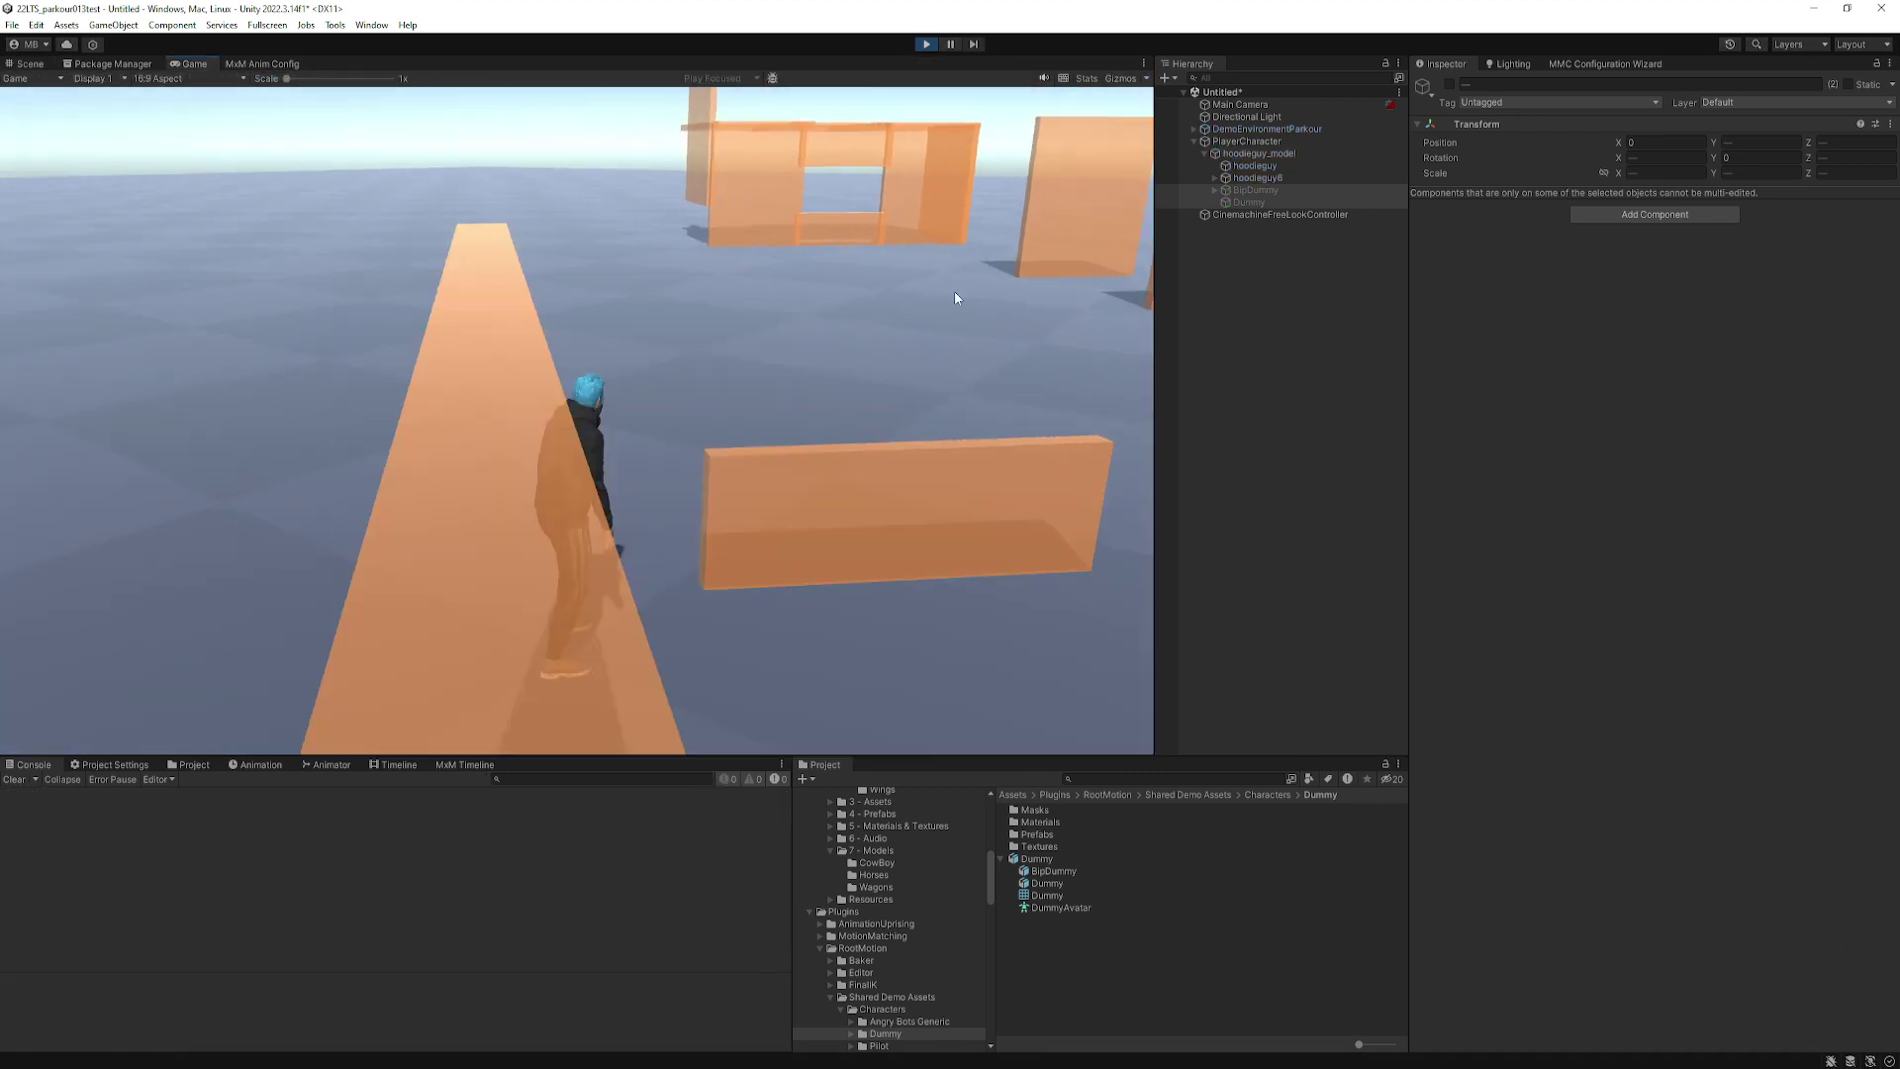
Toggle the character between hoodie guy and Dummy three times, ending on the hoodie guy.
key("alt+shift+a")
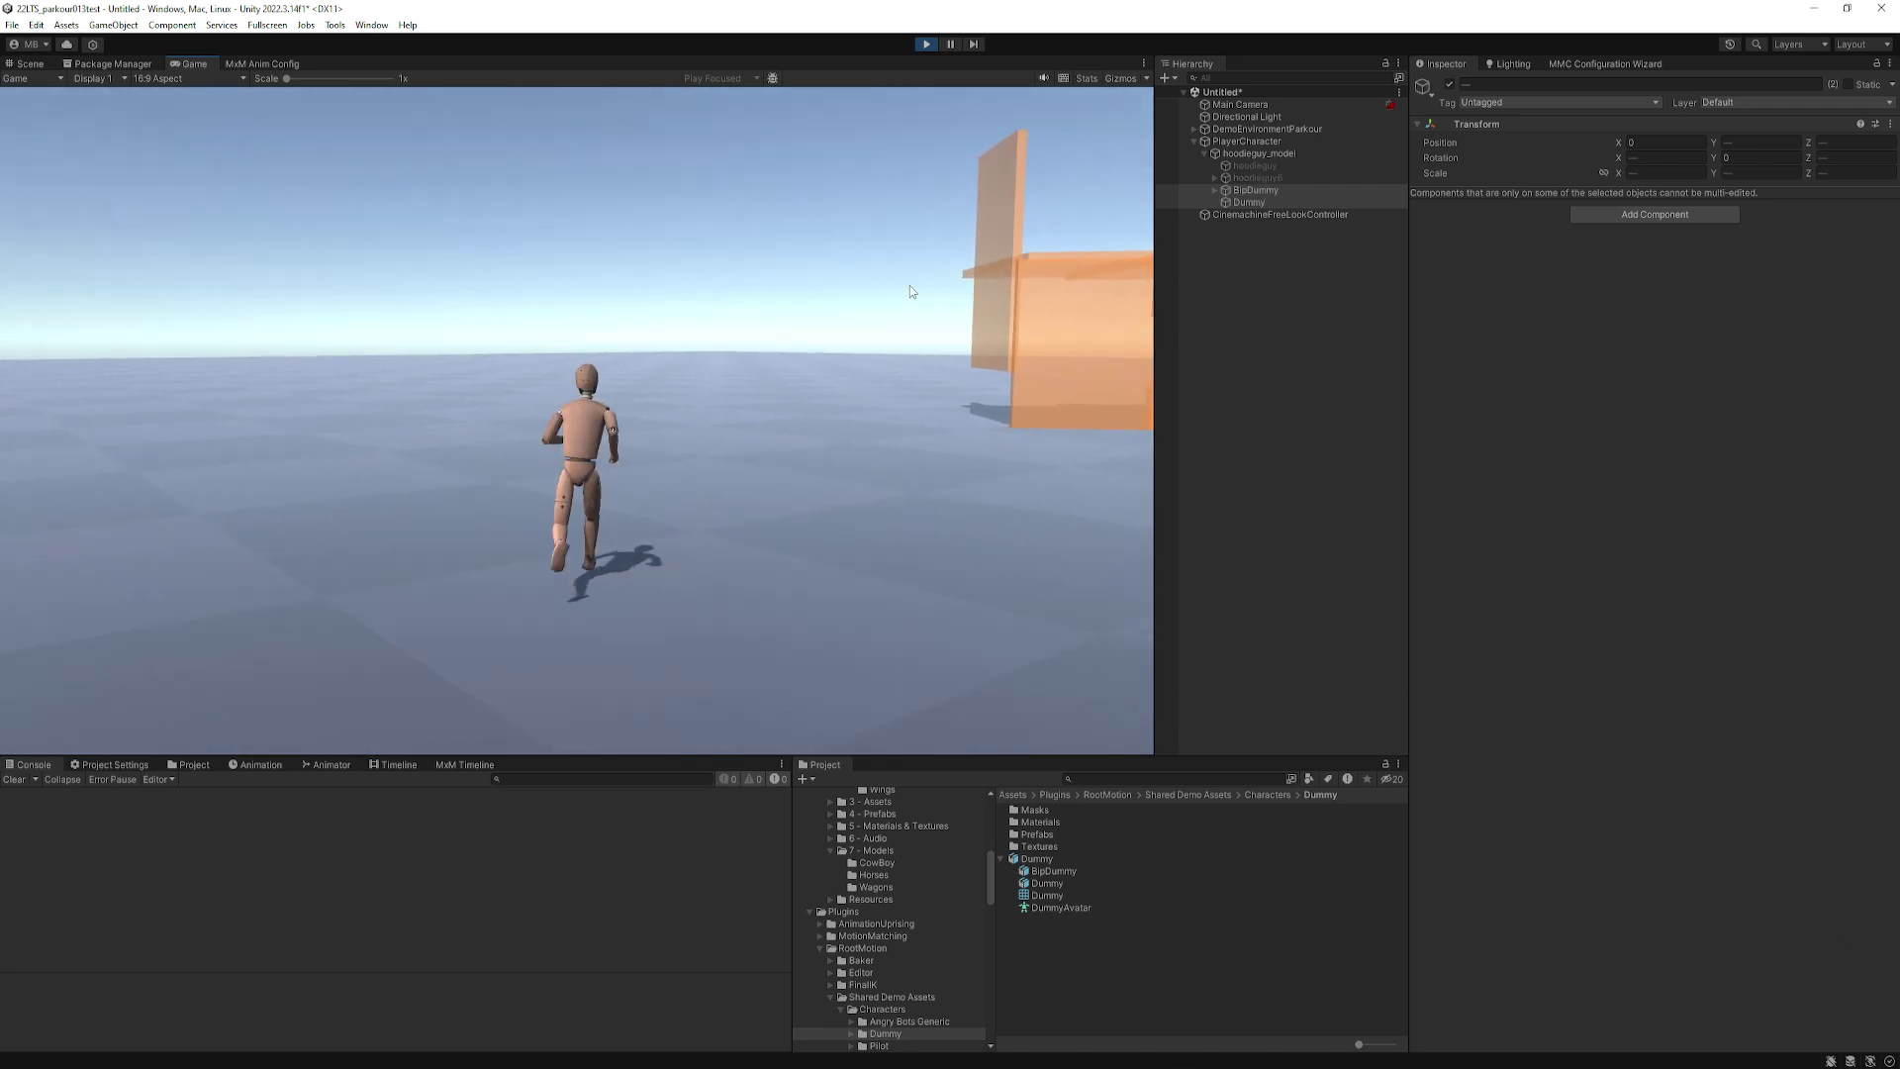
key("alt+shift+a")
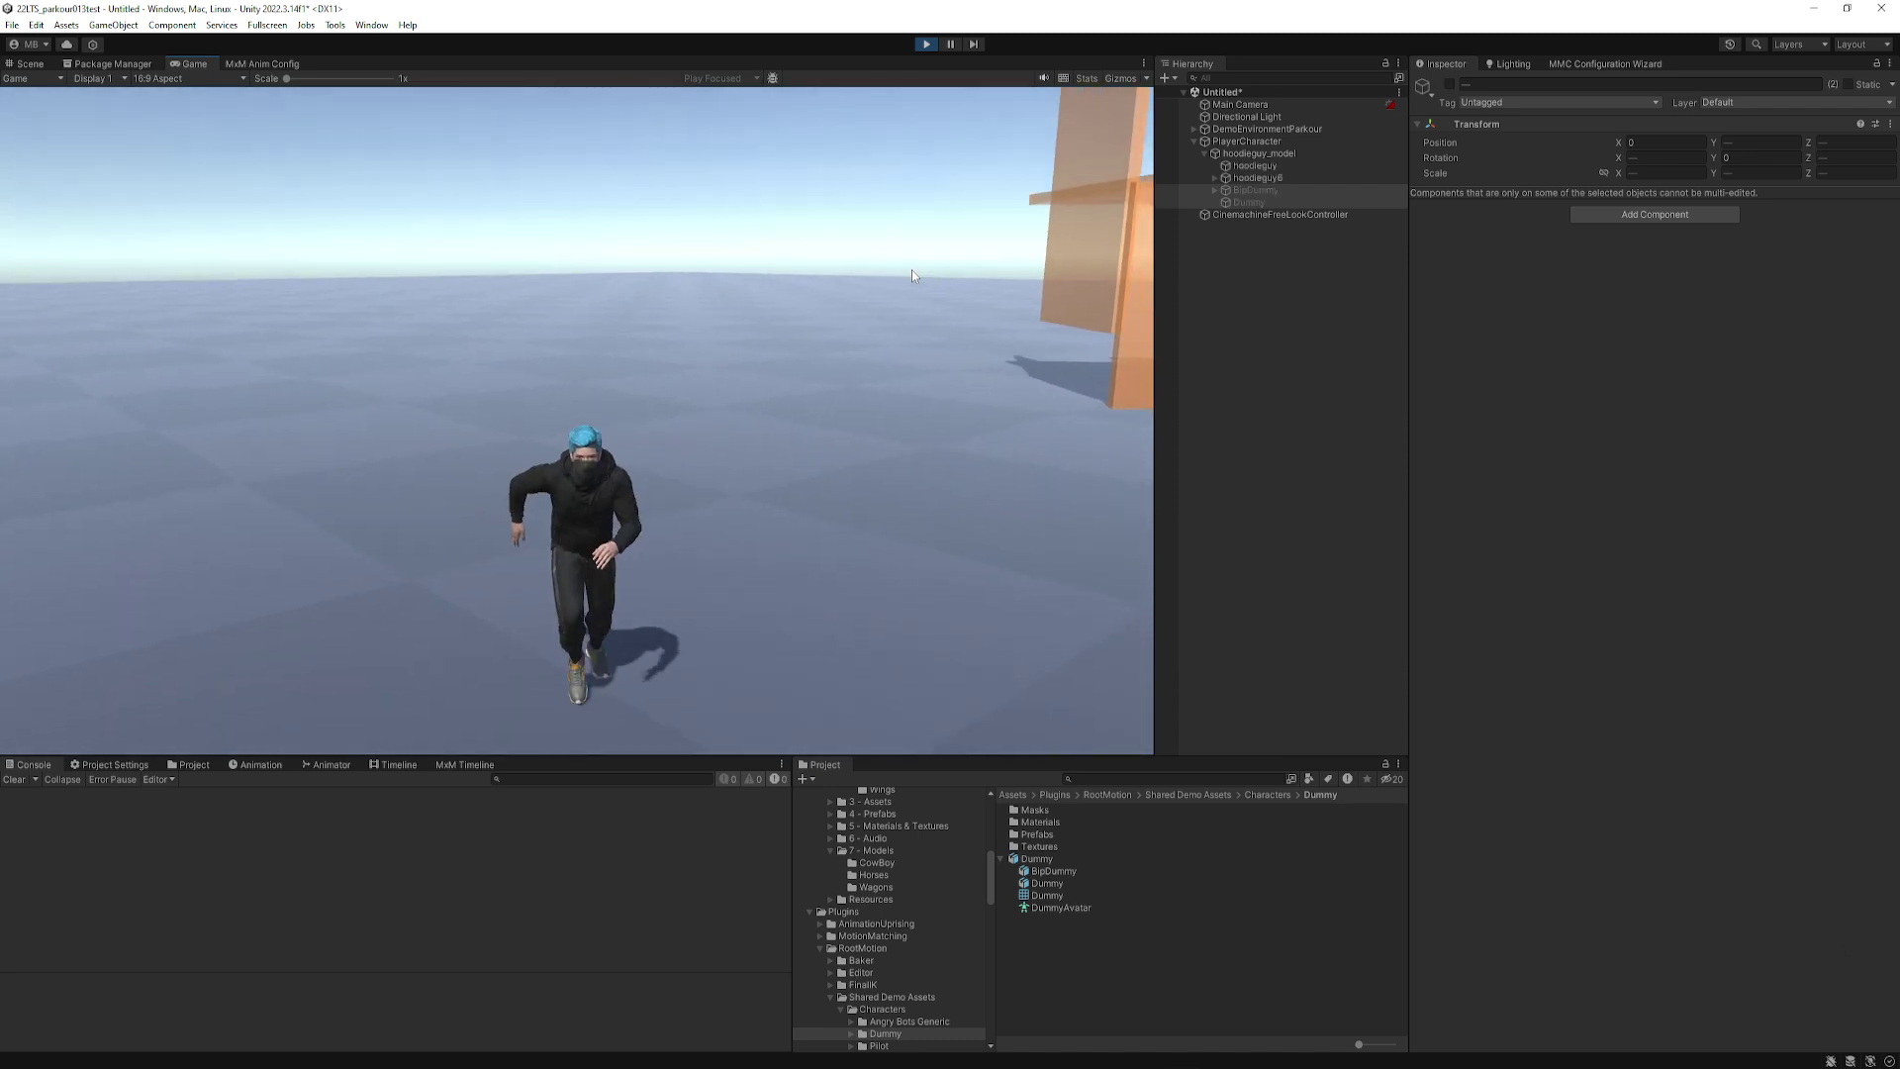
key("alt+shift+a")
key("alt+shift+a")
key("alt+shift+a")
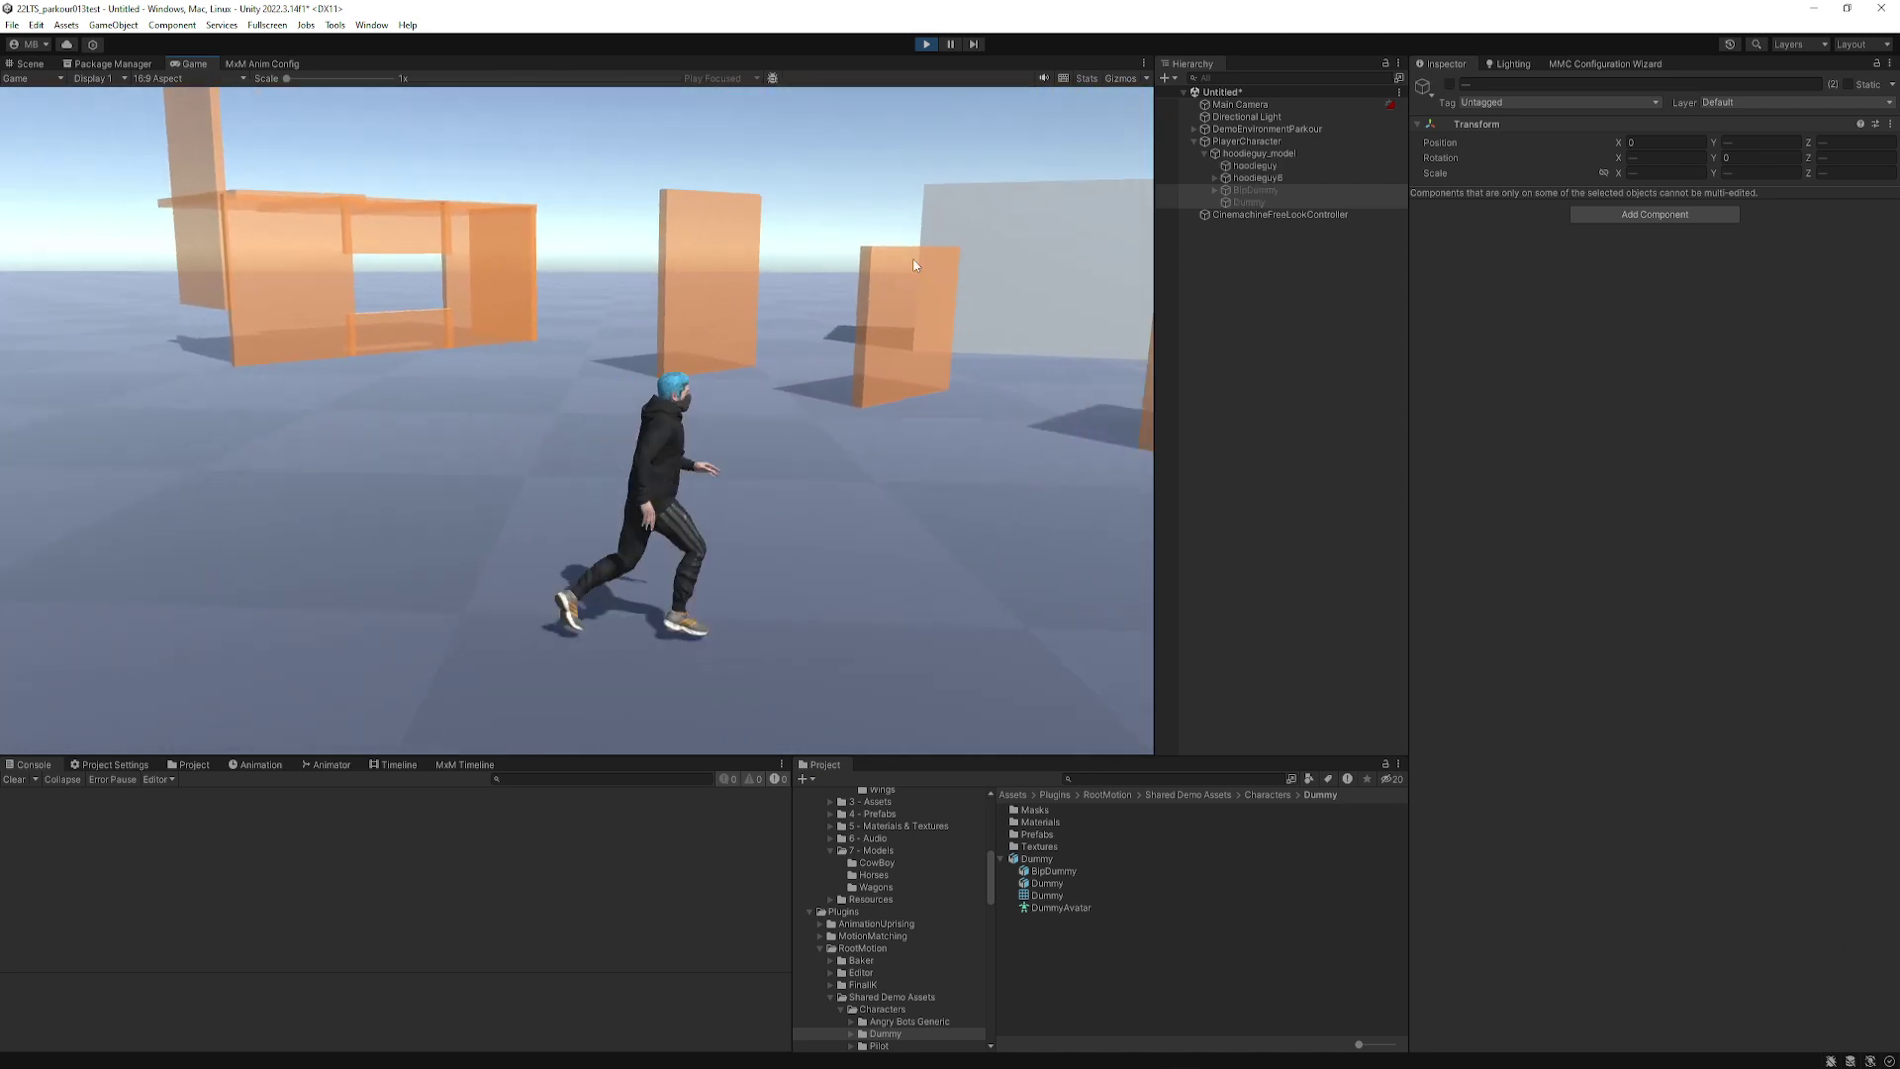
key("alt+shift+a")
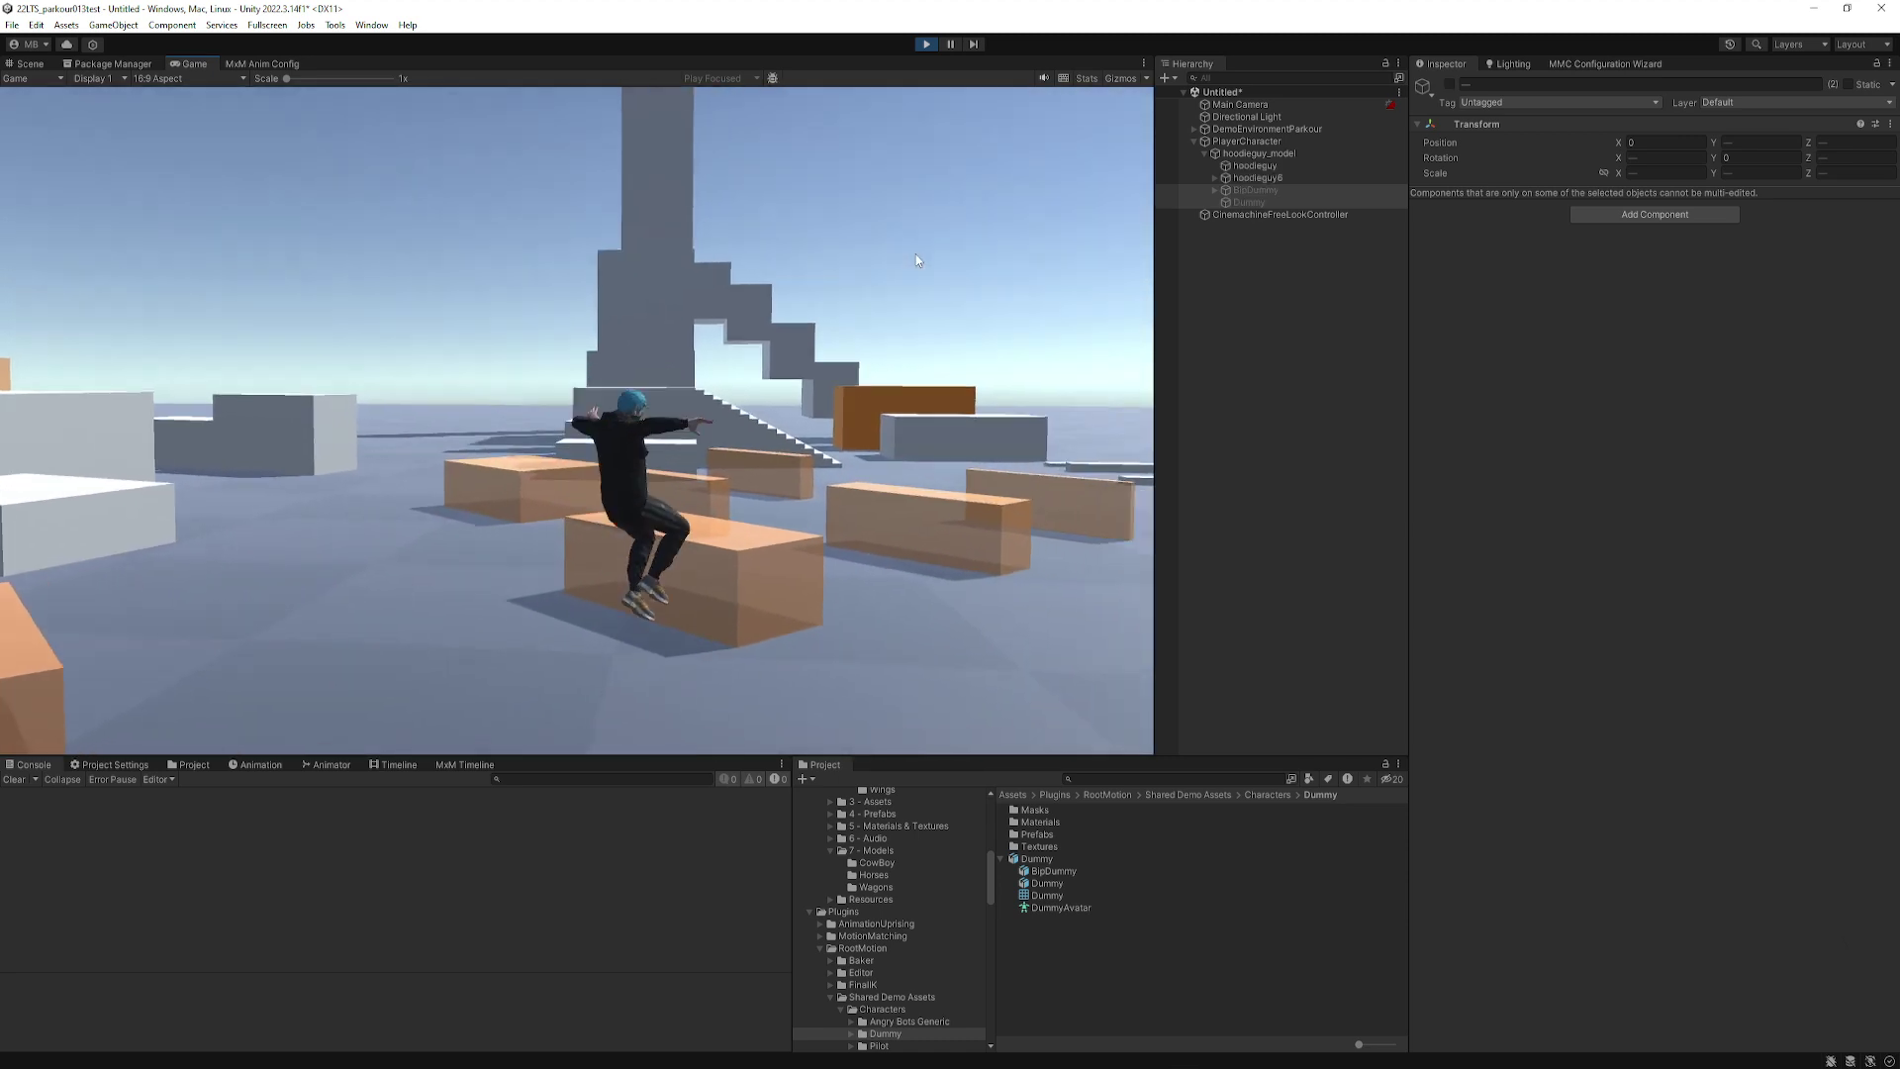
key("alt+shift+a")
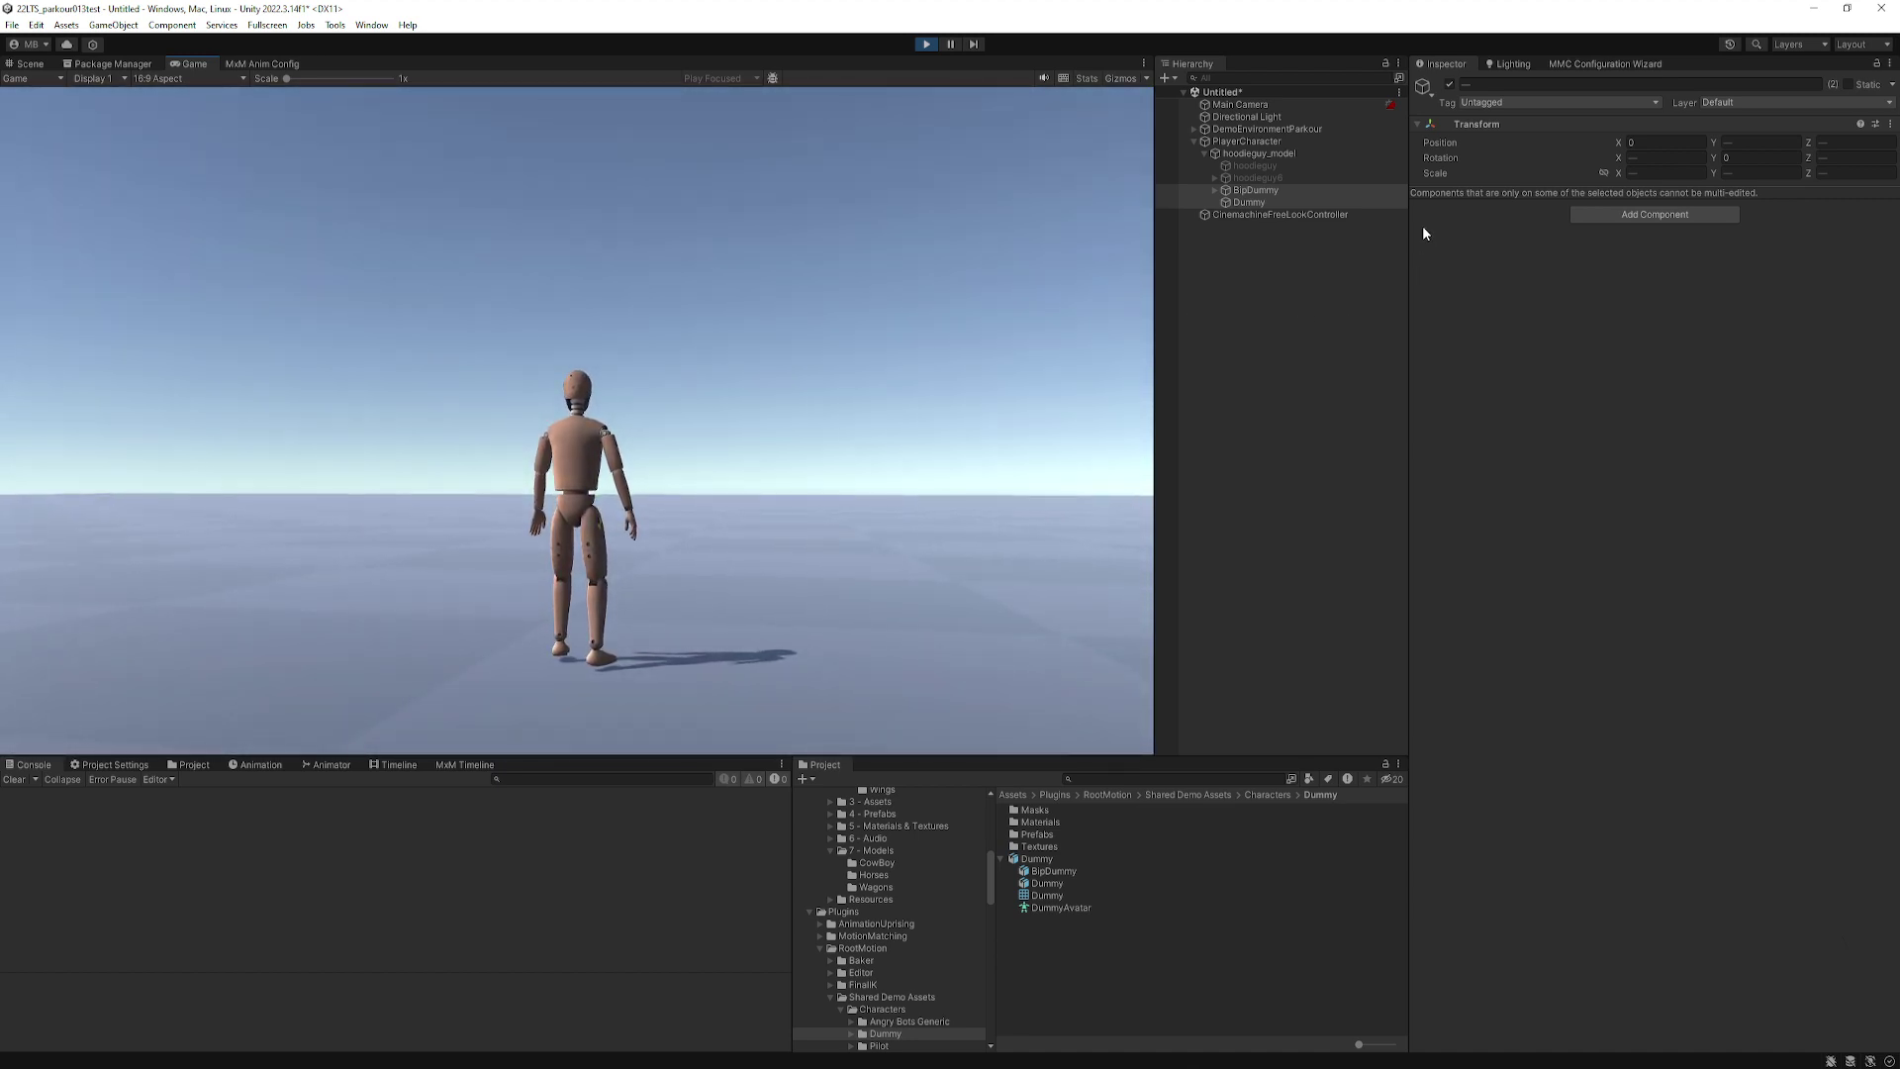
key("alt+shift+a")
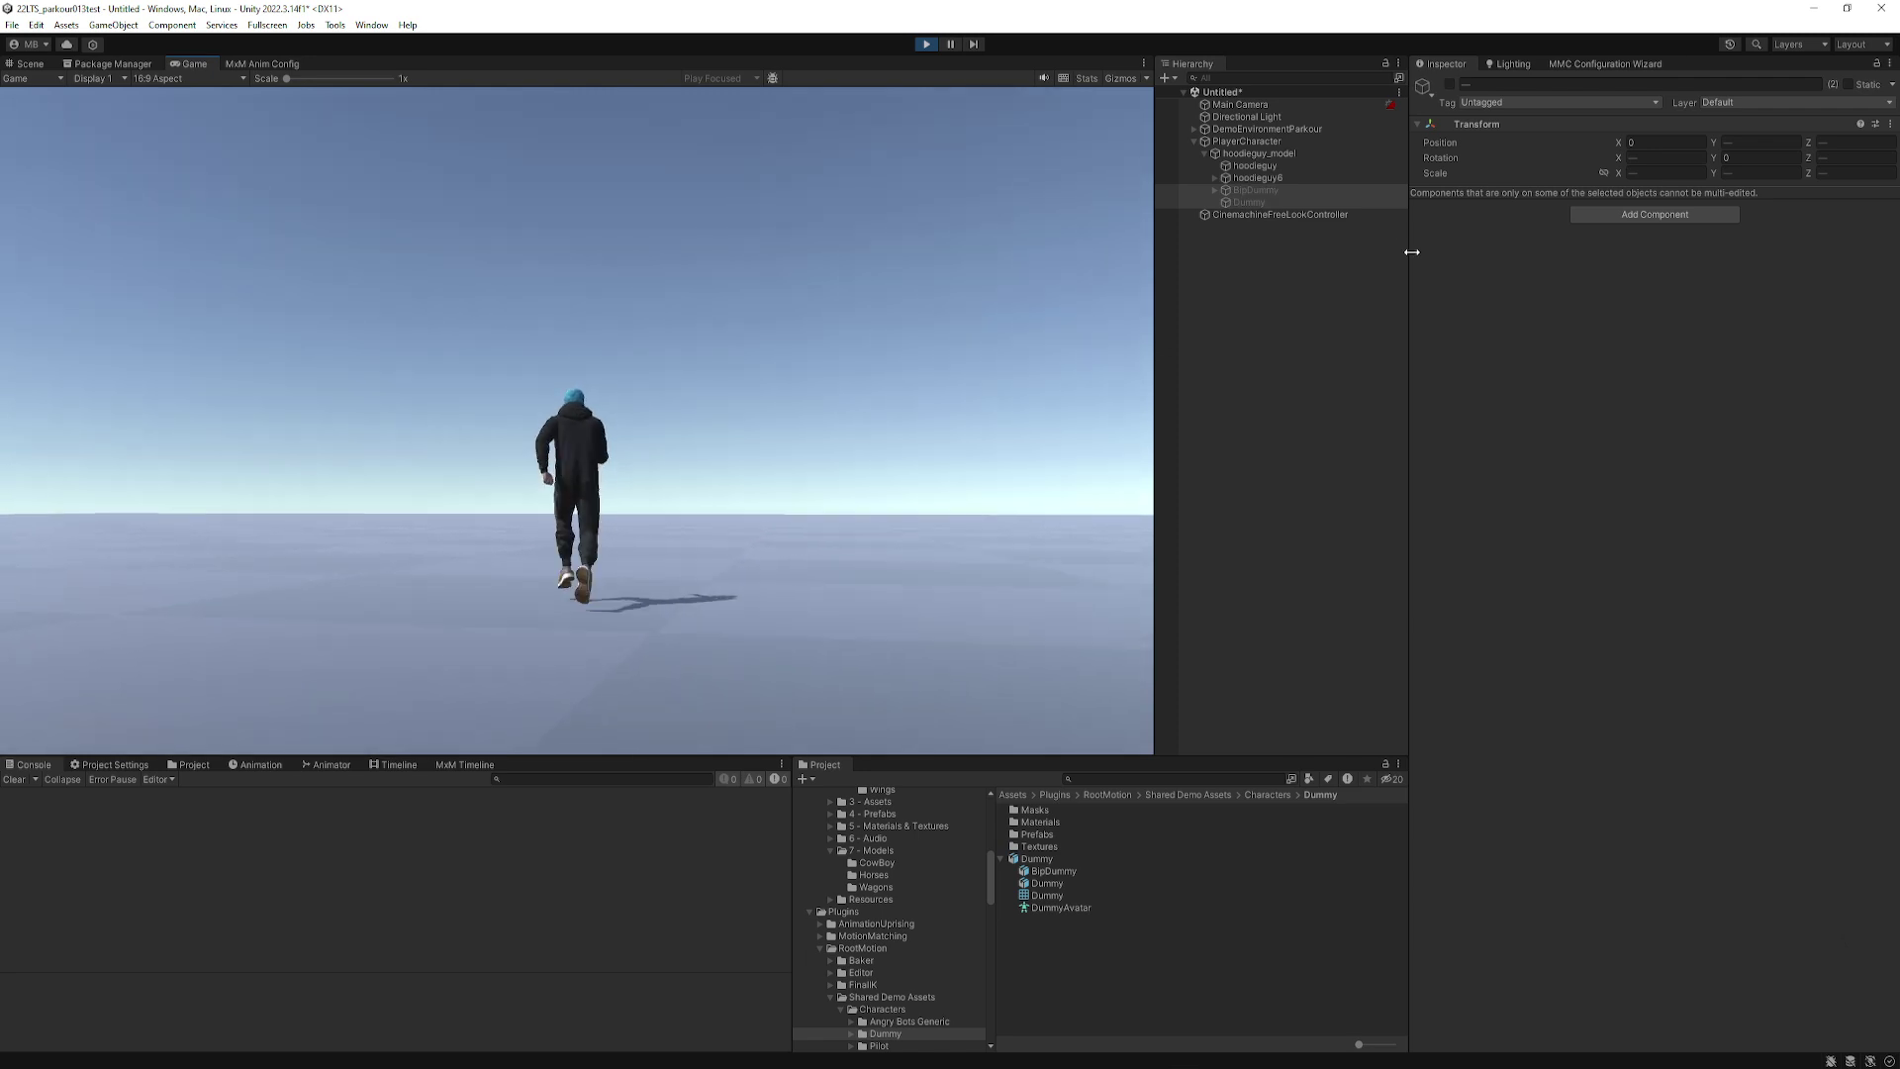